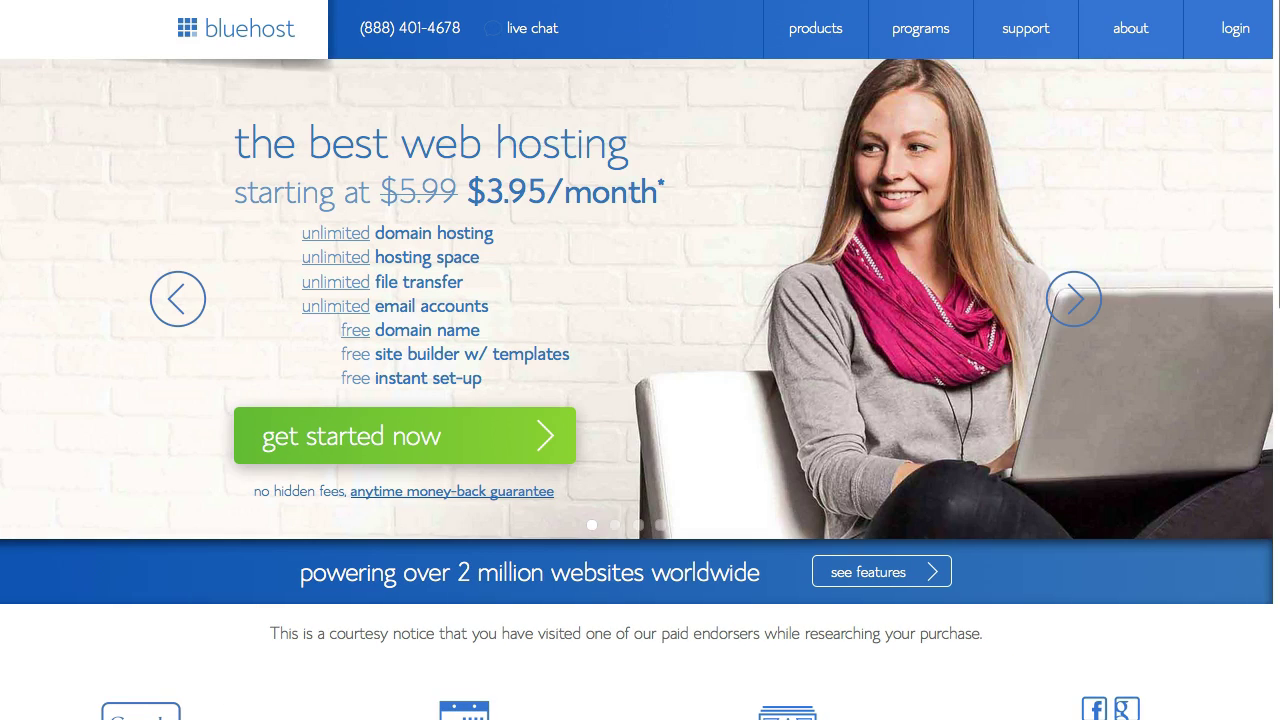
Open Bluehost's plan table and compare starter ($3.95), plus ($6.95) and business pro ($14.95).
left_click(381, 450)
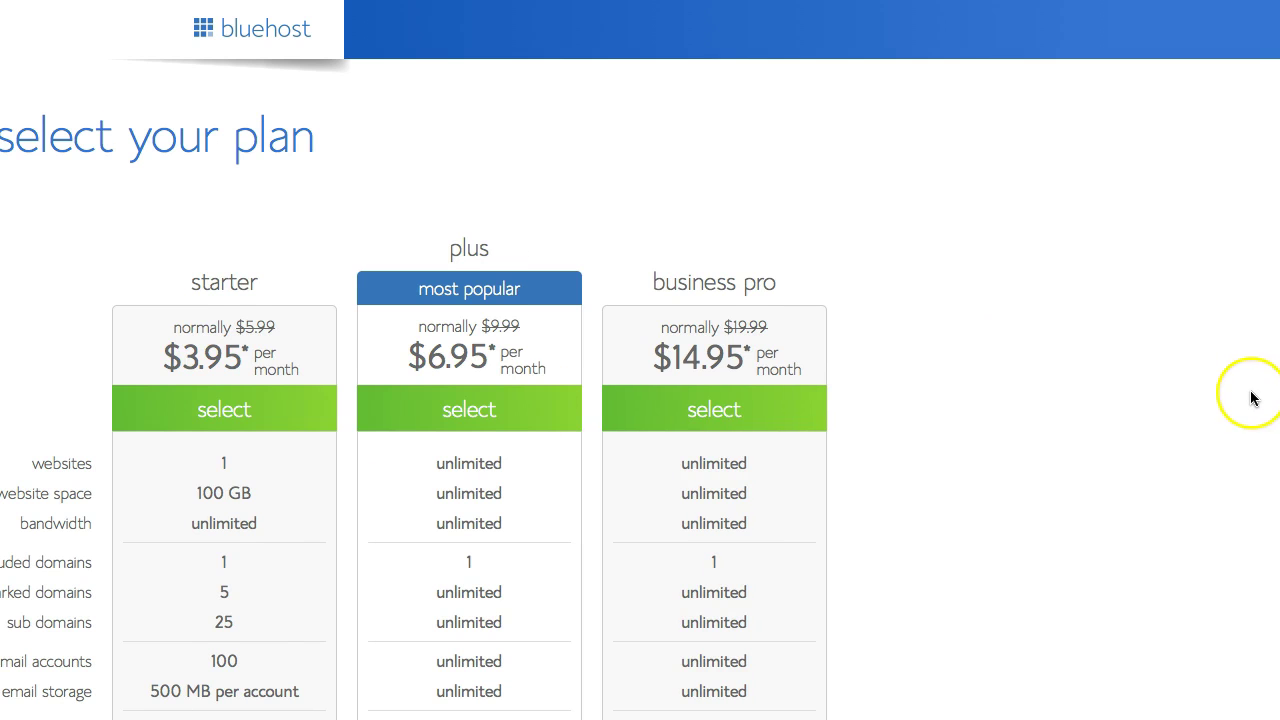
scroll(1240, 392, "down", 2)
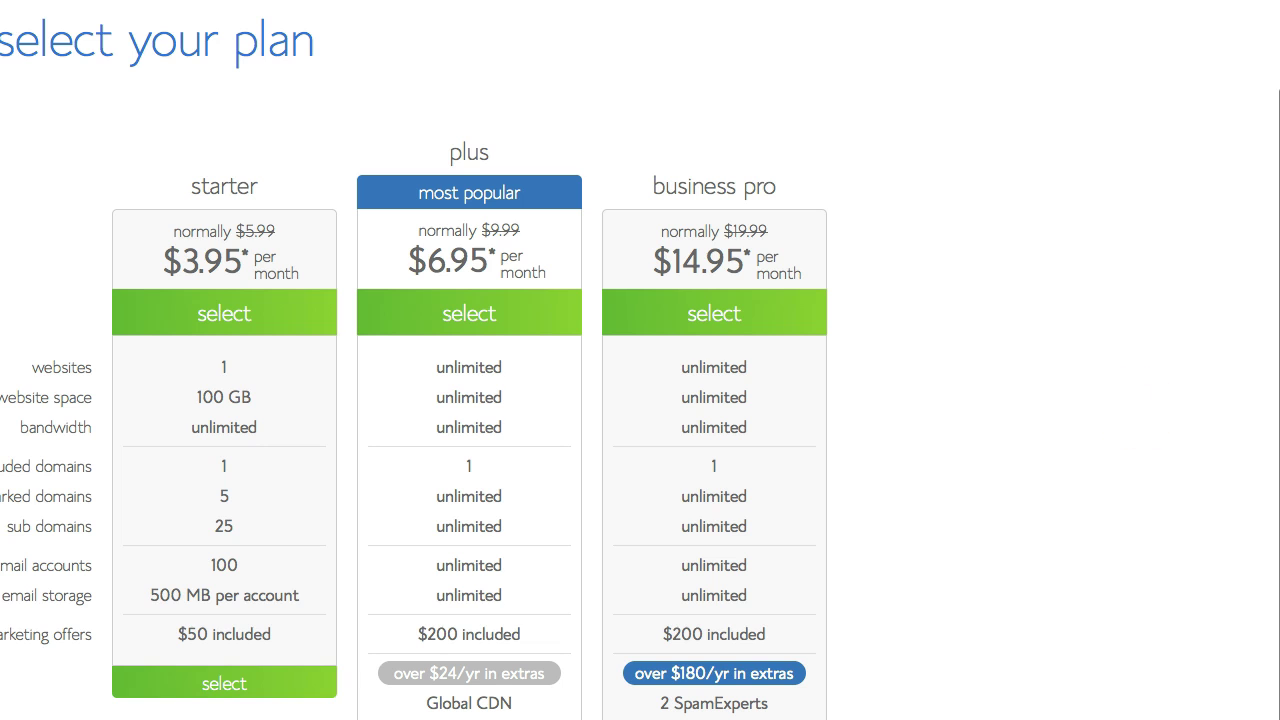
scroll(1148, 352, "up", 1)
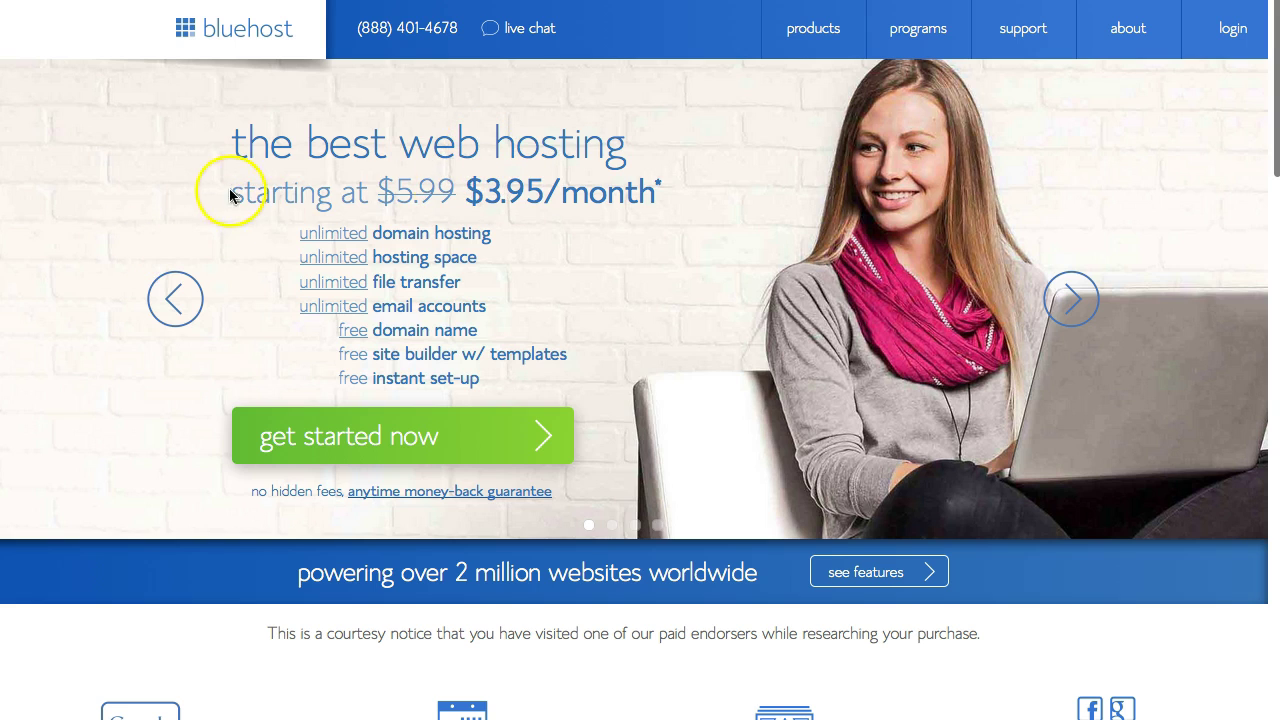
left_click(356, 438)
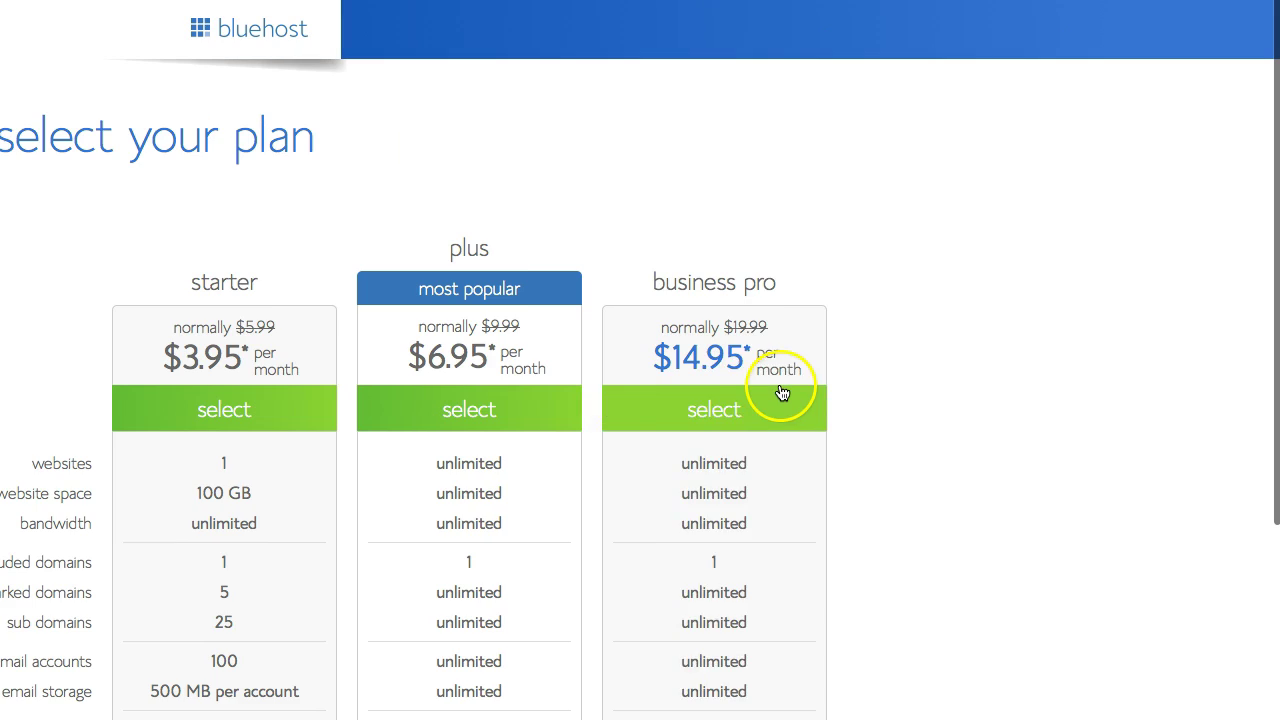
scroll(989, 411, "down", 3)
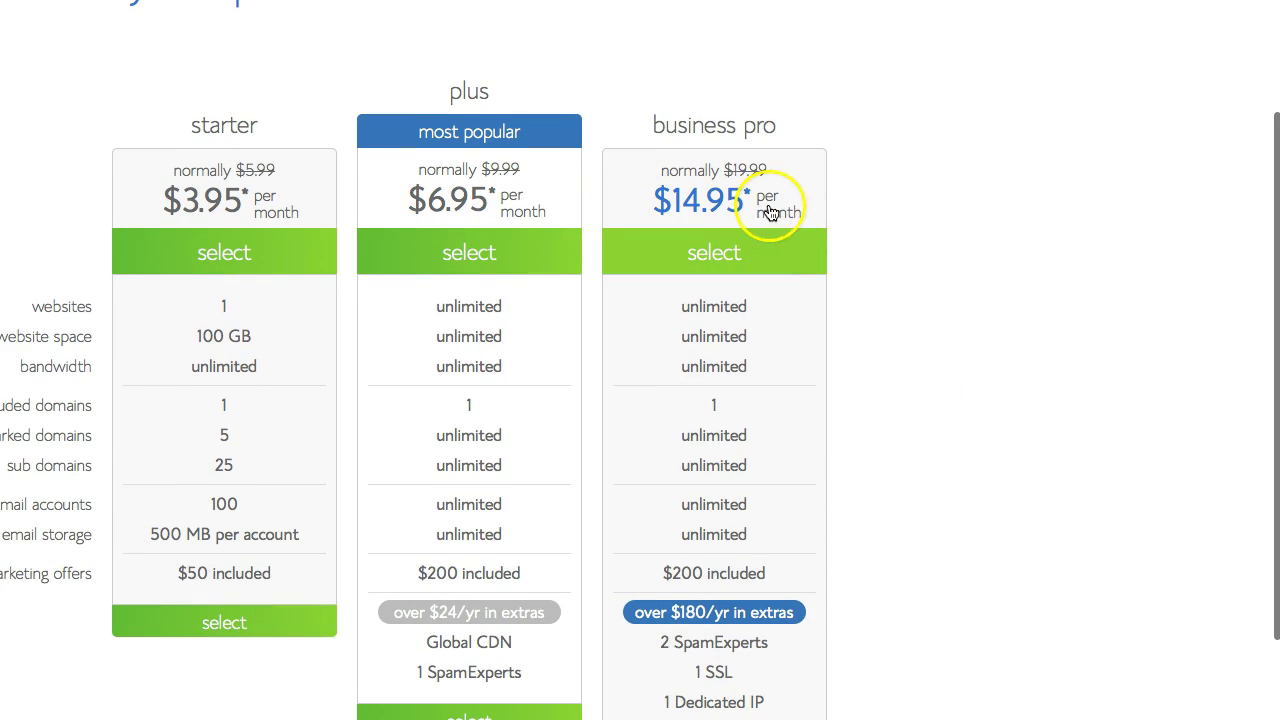
scroll(1018, 264, "down", 2)
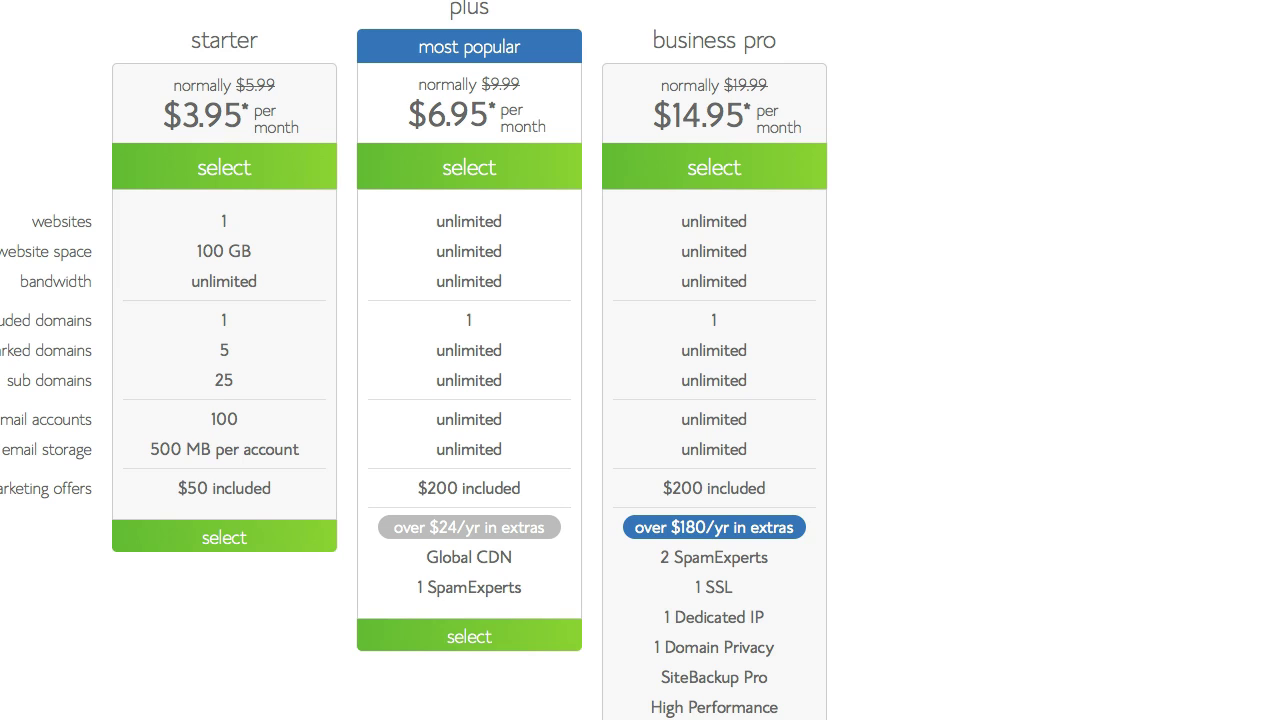
scroll(1014, 362, "up", 3)
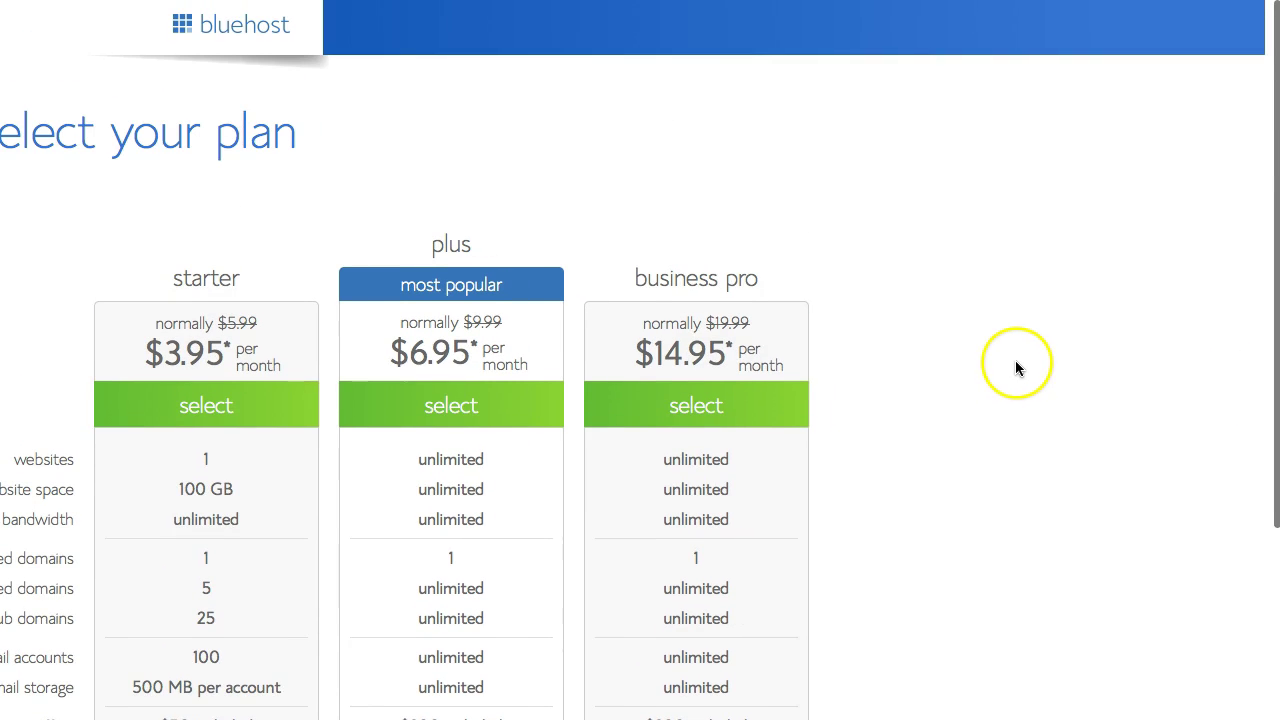
scroll(1017, 360, "down", 2)
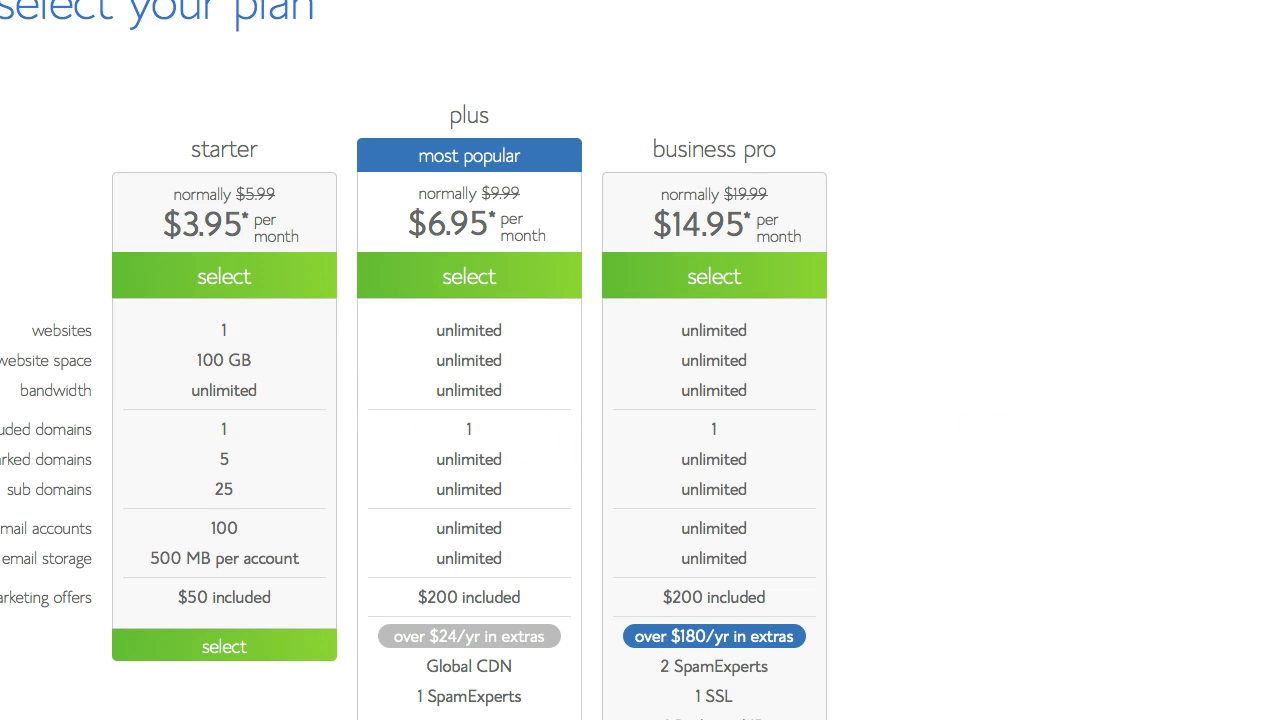
Select the plus plan and request iiwanttoblogtoday as the new .com domain.
left_click(472, 279)
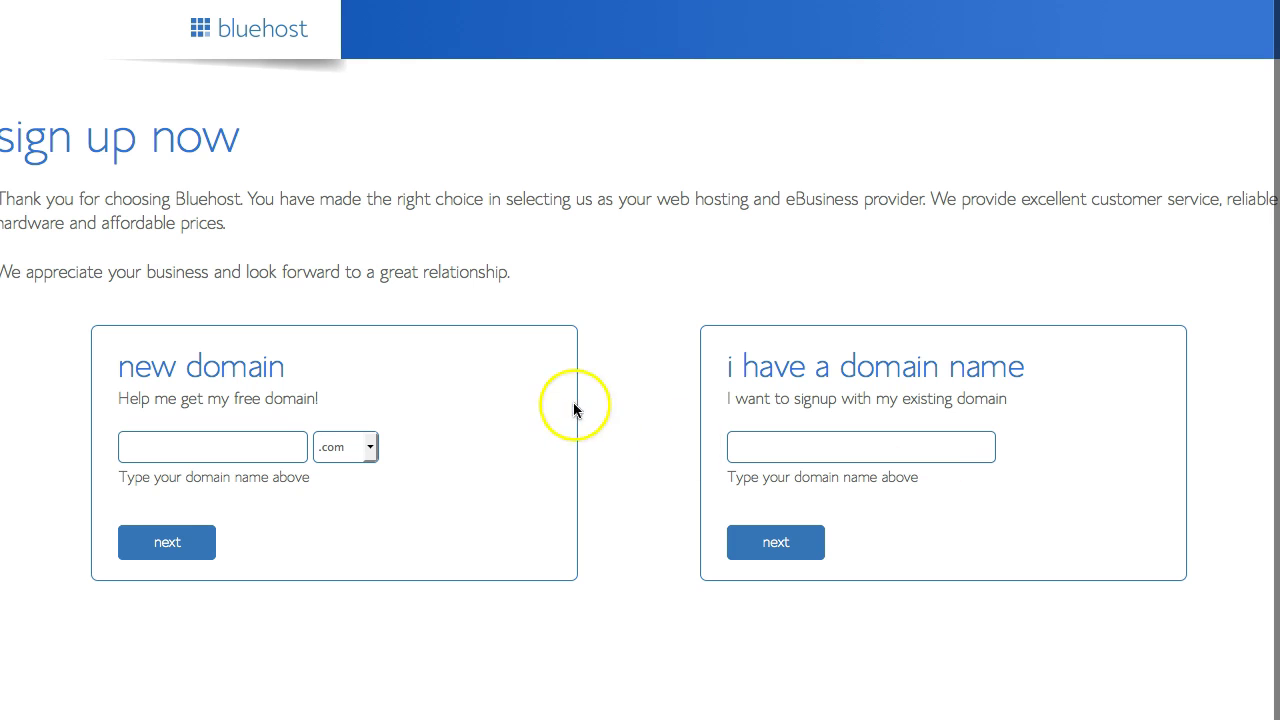
left_click(165, 438)
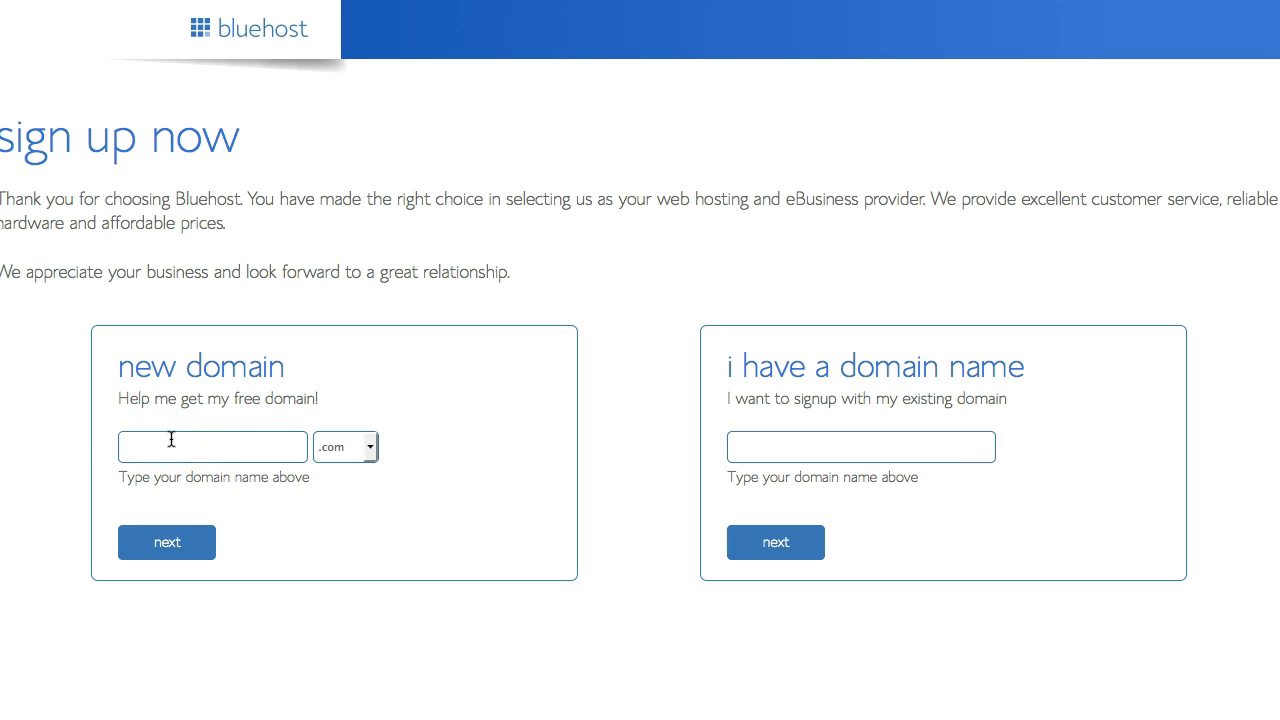
type("i")
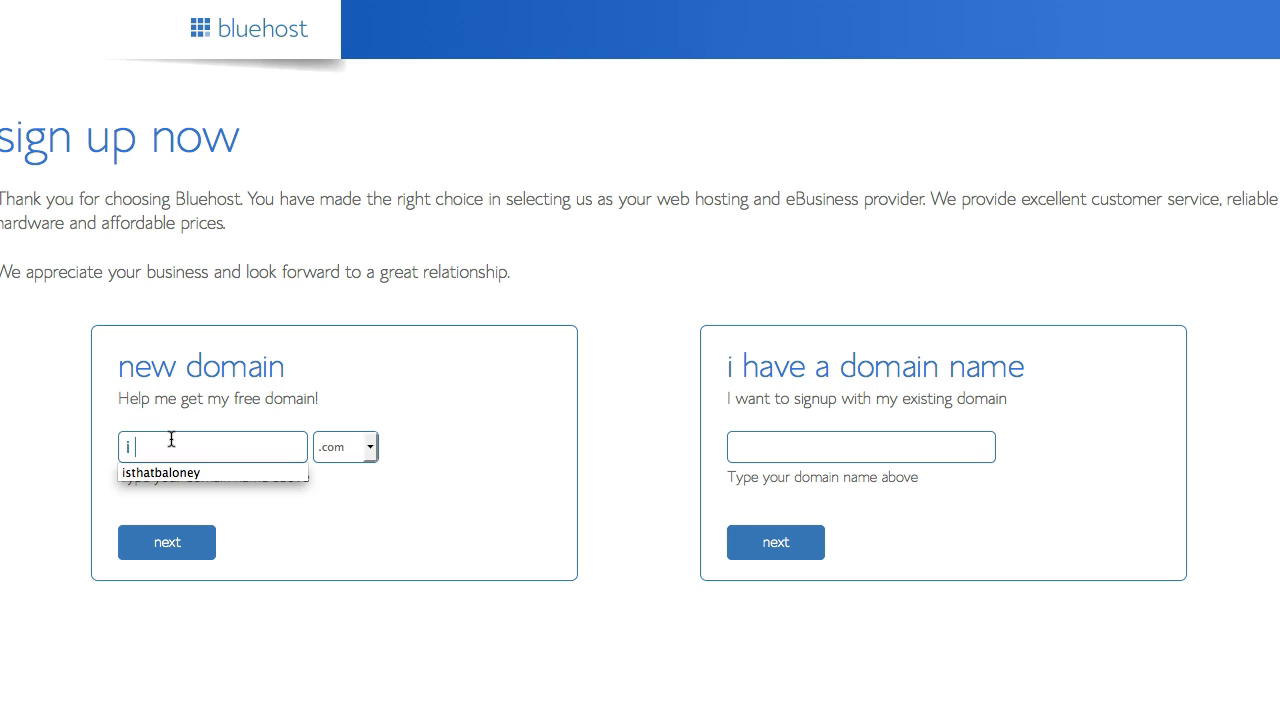
type("iwantto")
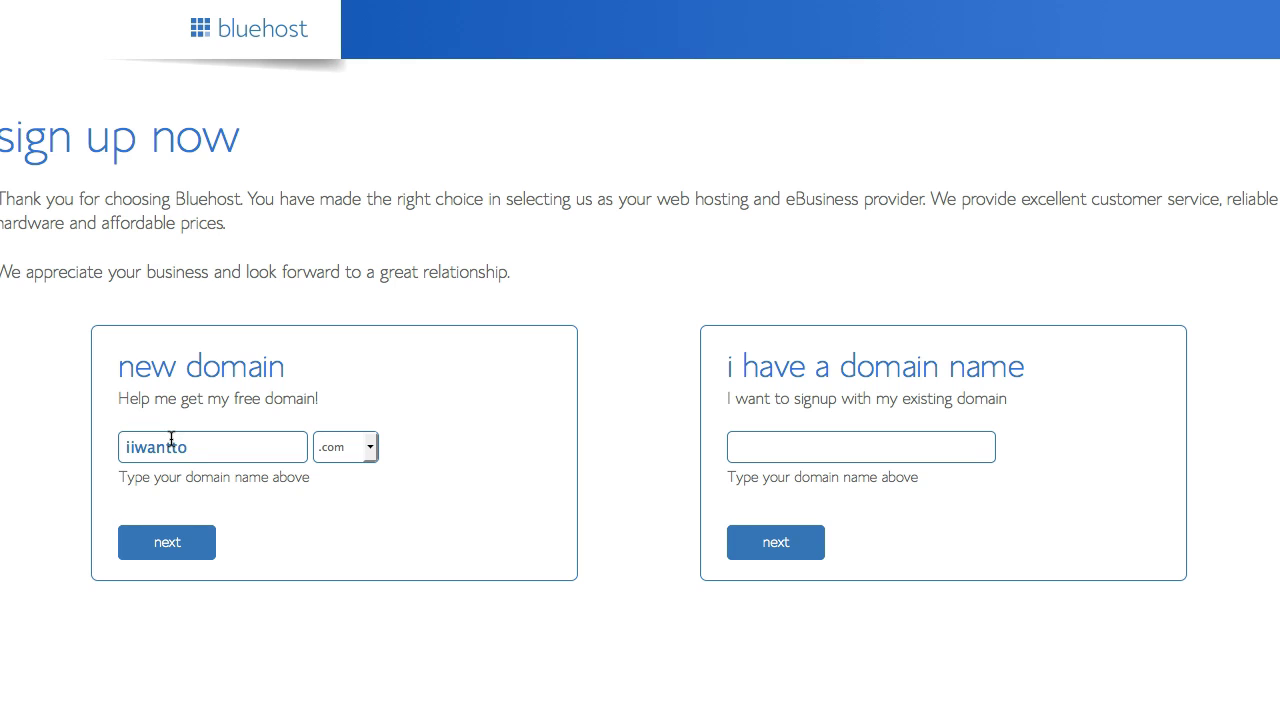
type("blogtoday")
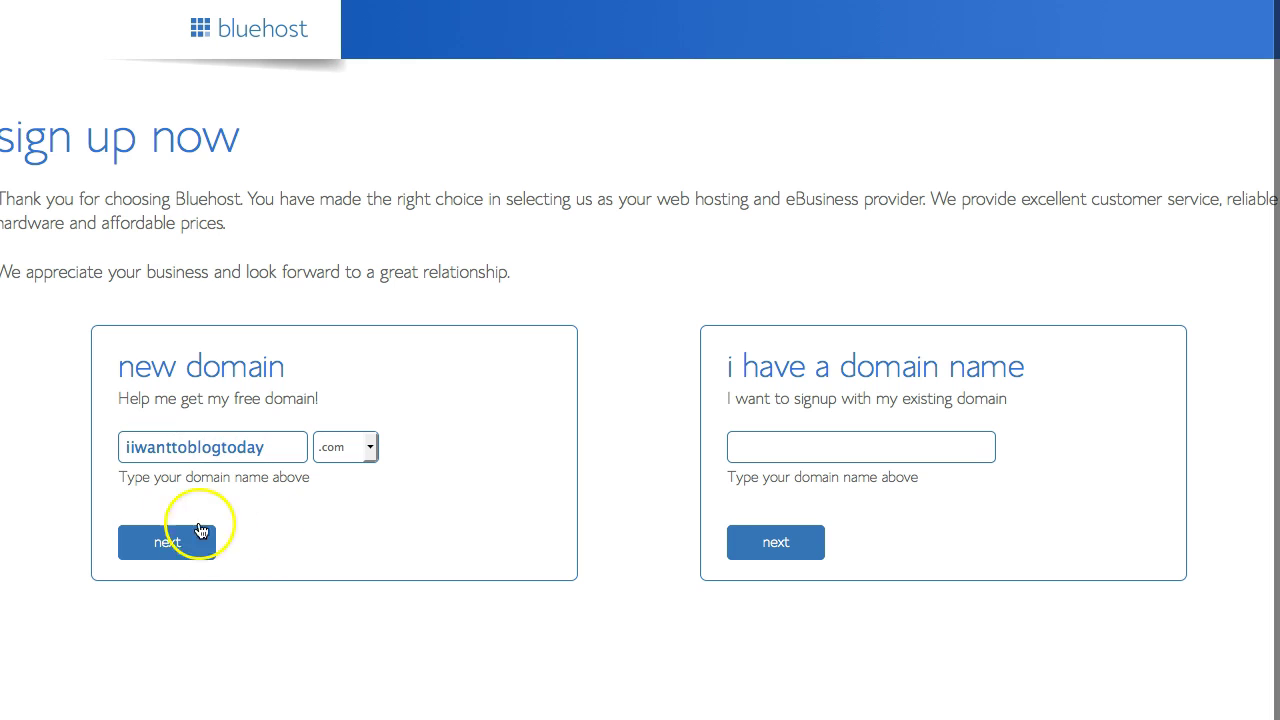
left_click(152, 545)
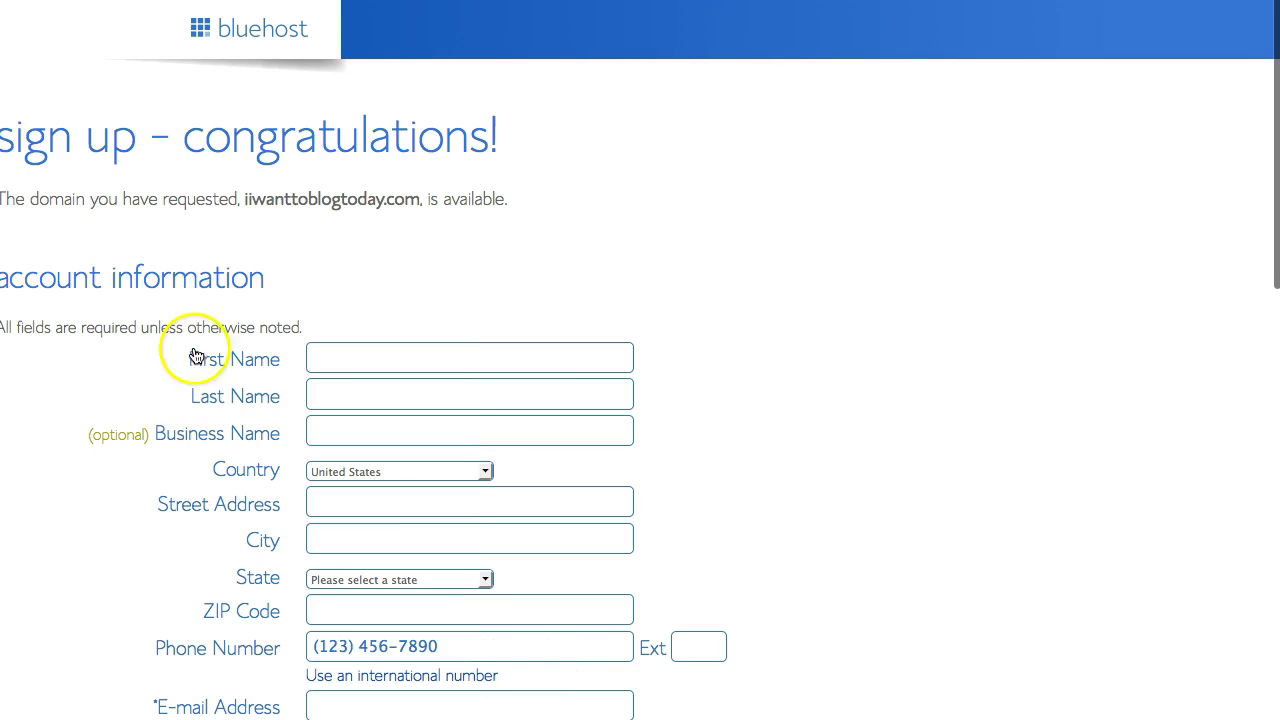
Scroll down to the package information showing the Plus 36 Month plan at $6.95/mo.
scroll(831, 296, "down", 3)
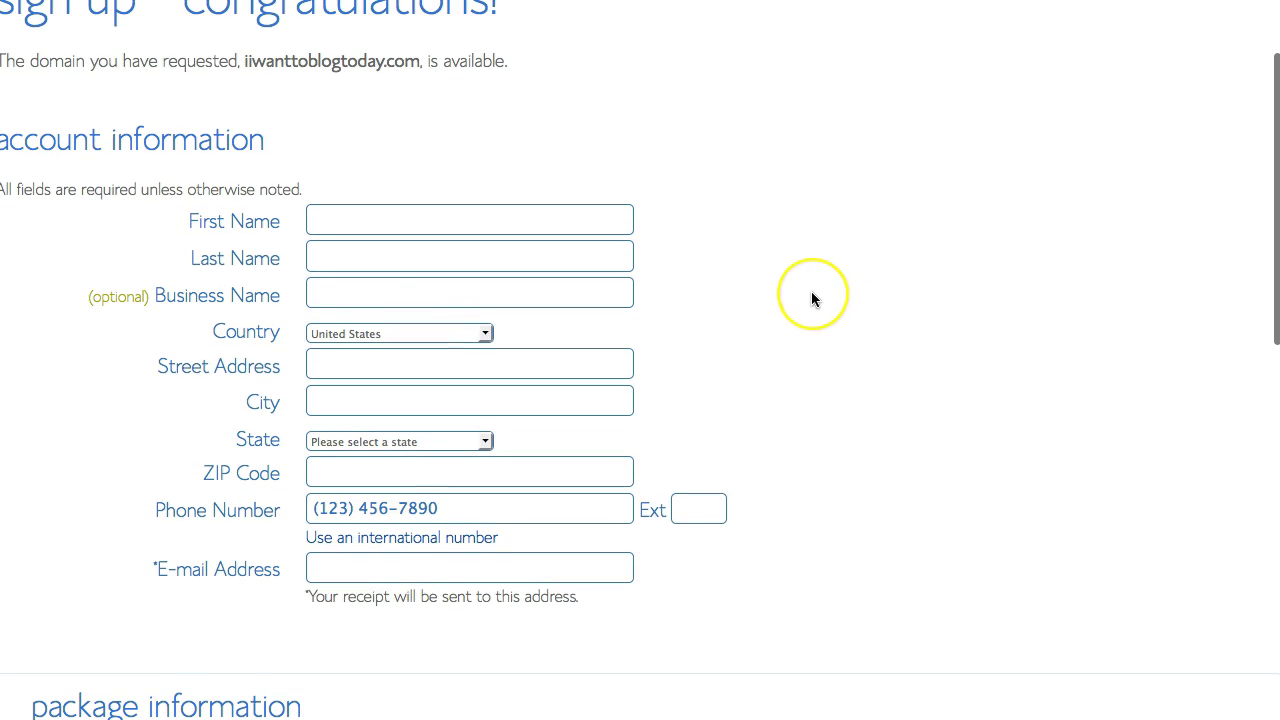
scroll(812, 299, "down", 10)
scroll(811, 299, "up", 7)
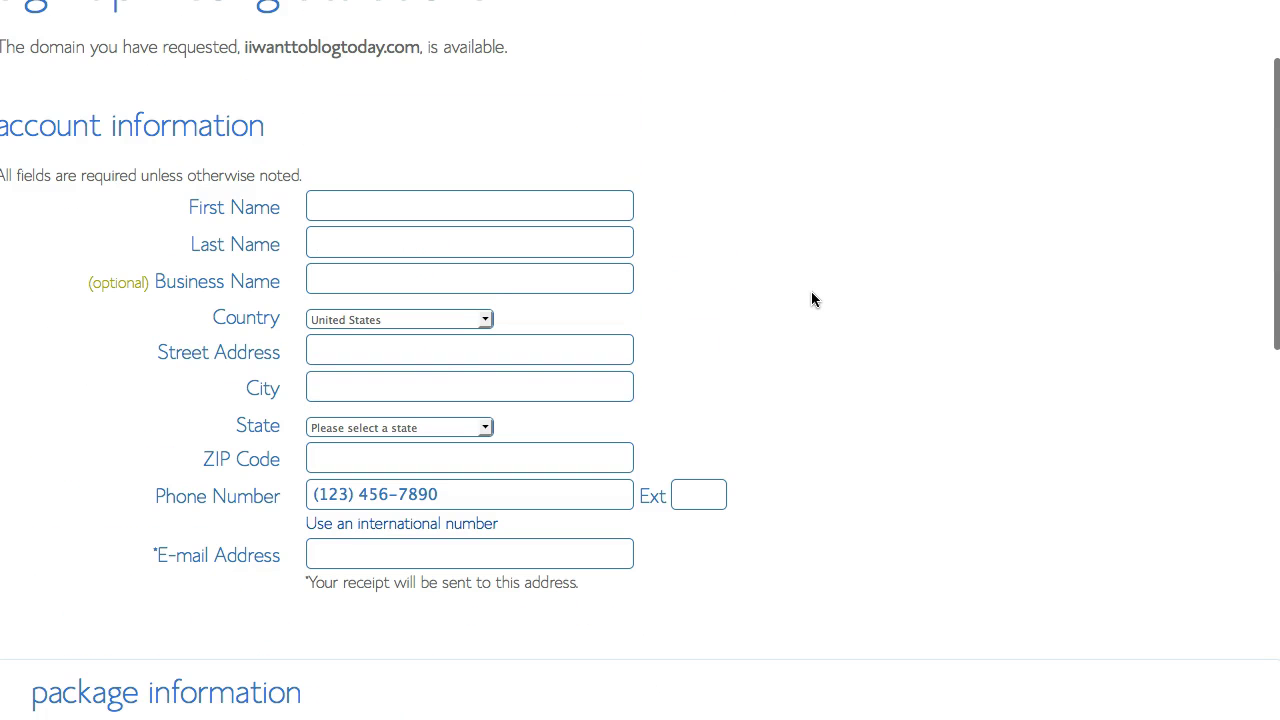
scroll(810, 299, "down", 2)
scroll(810, 299, "up", 3)
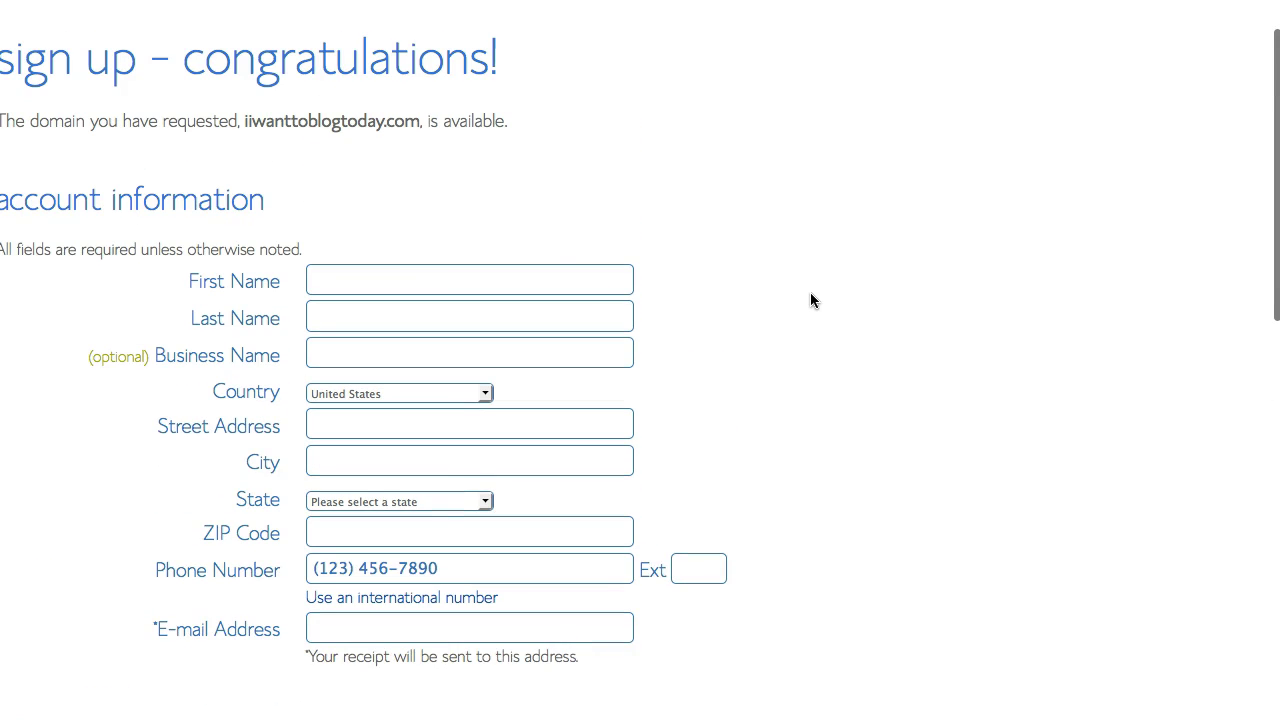
scroll(839, 268, "down", 2)
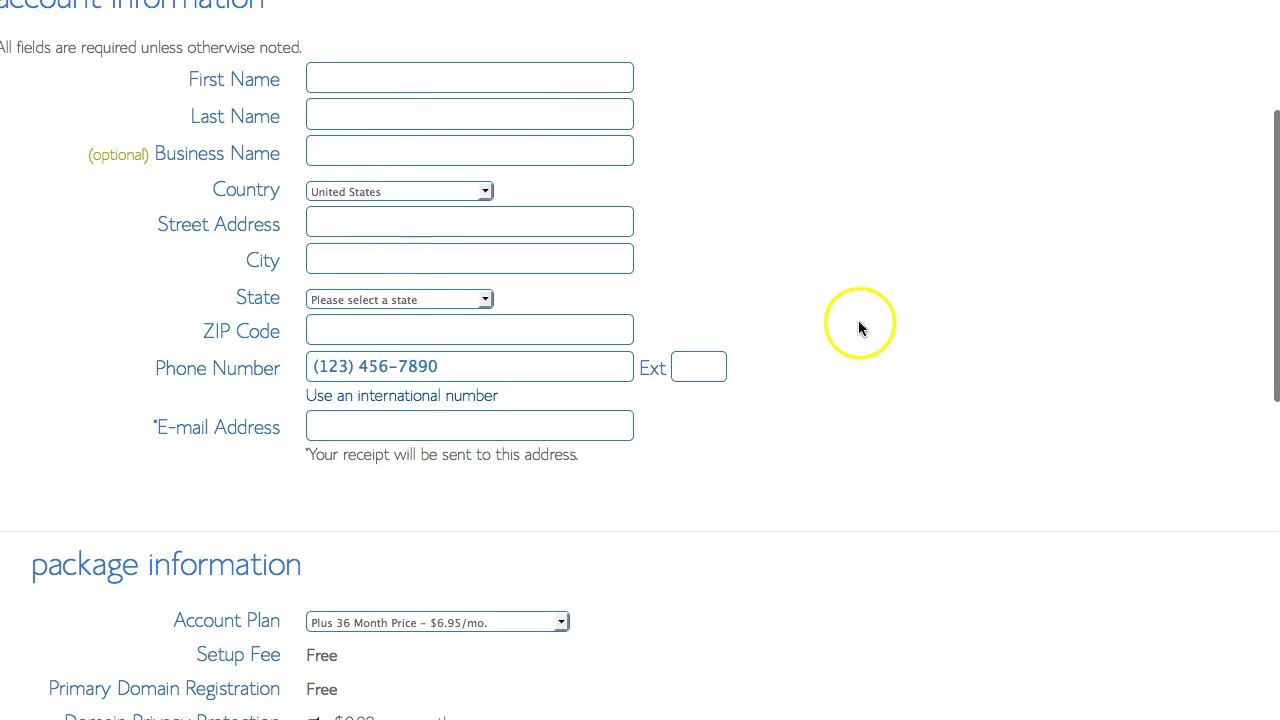
scroll(859, 320, "down", 2)
scroll(860, 324, "down", 2)
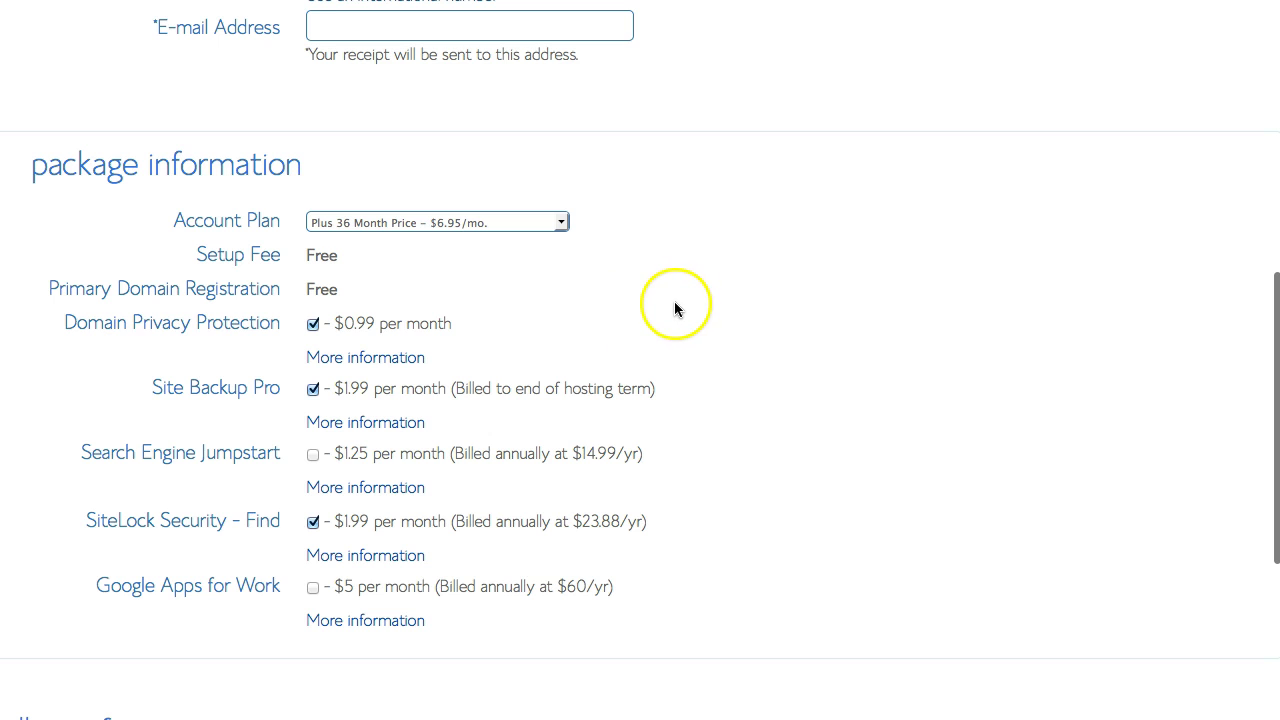
Uncheck the Domain Privacy Protection, Site Backup Pro and SiteLock Security add-ons.
left_click(313, 325)
left_click(313, 389)
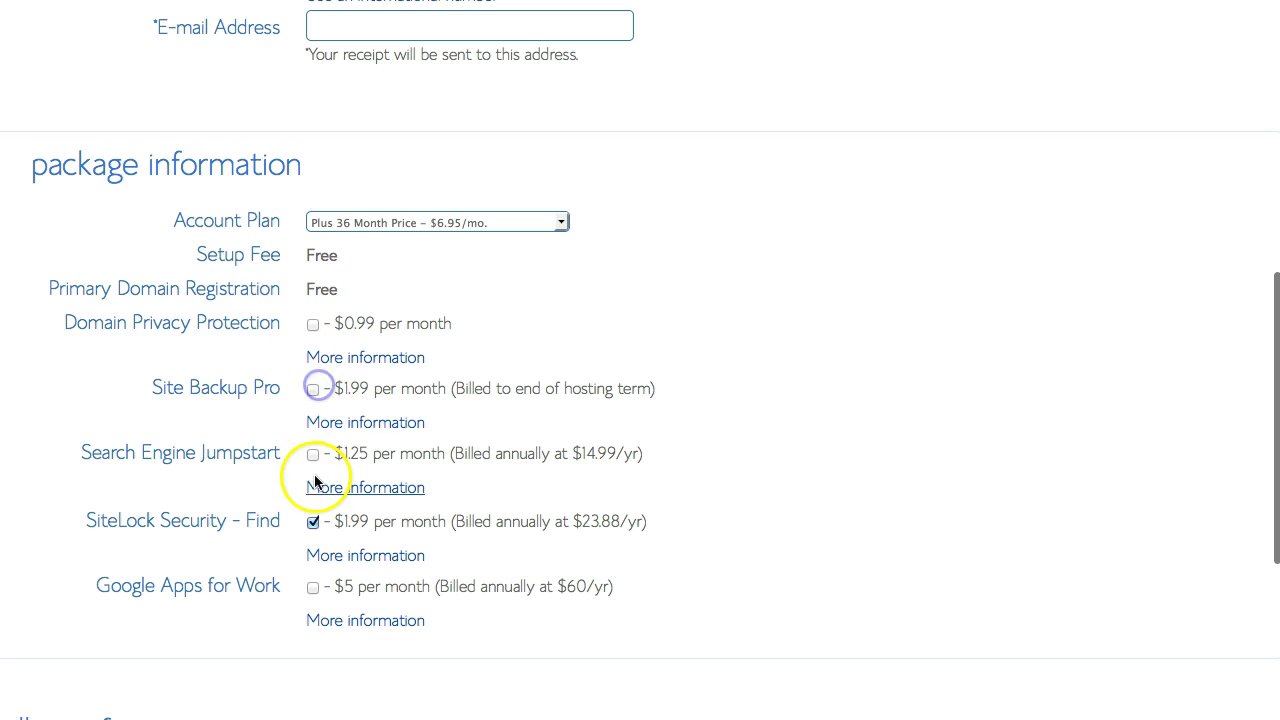
left_click(313, 522)
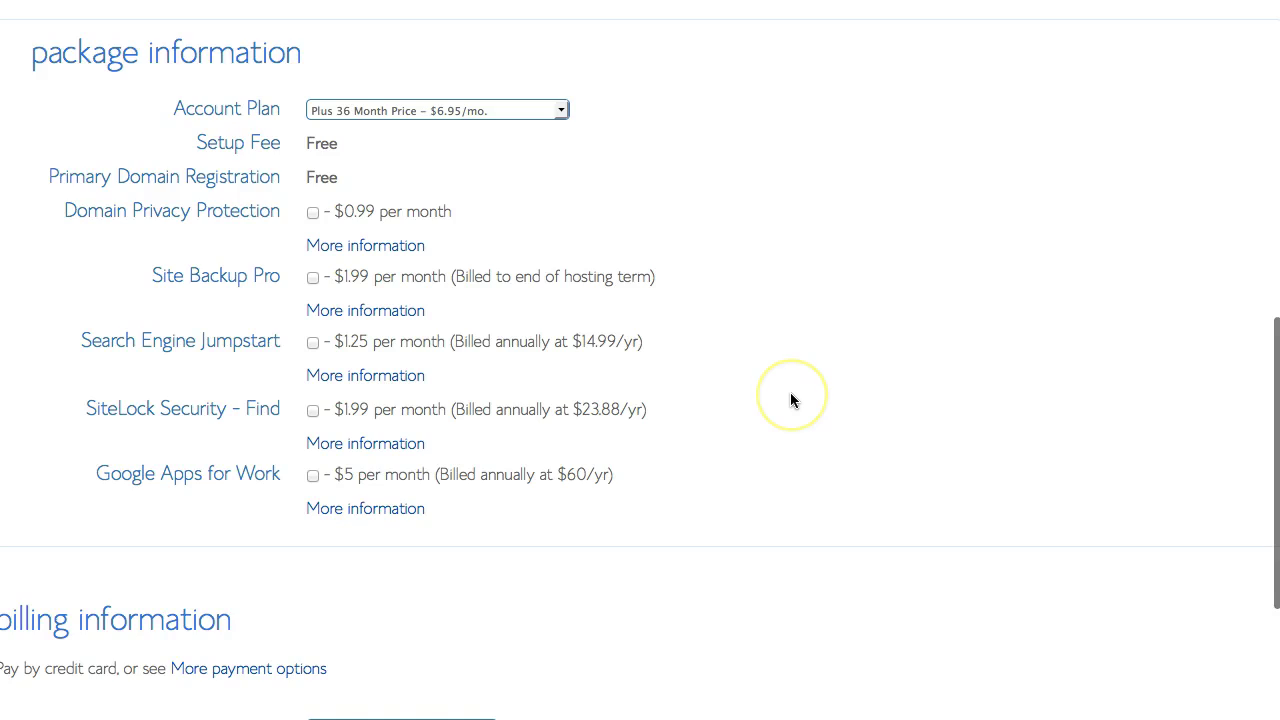
Move down to the billing information and start filling in the Credit Card Number field.
scroll(790, 400, "down", 2)
scroll(790, 400, "up", 4)
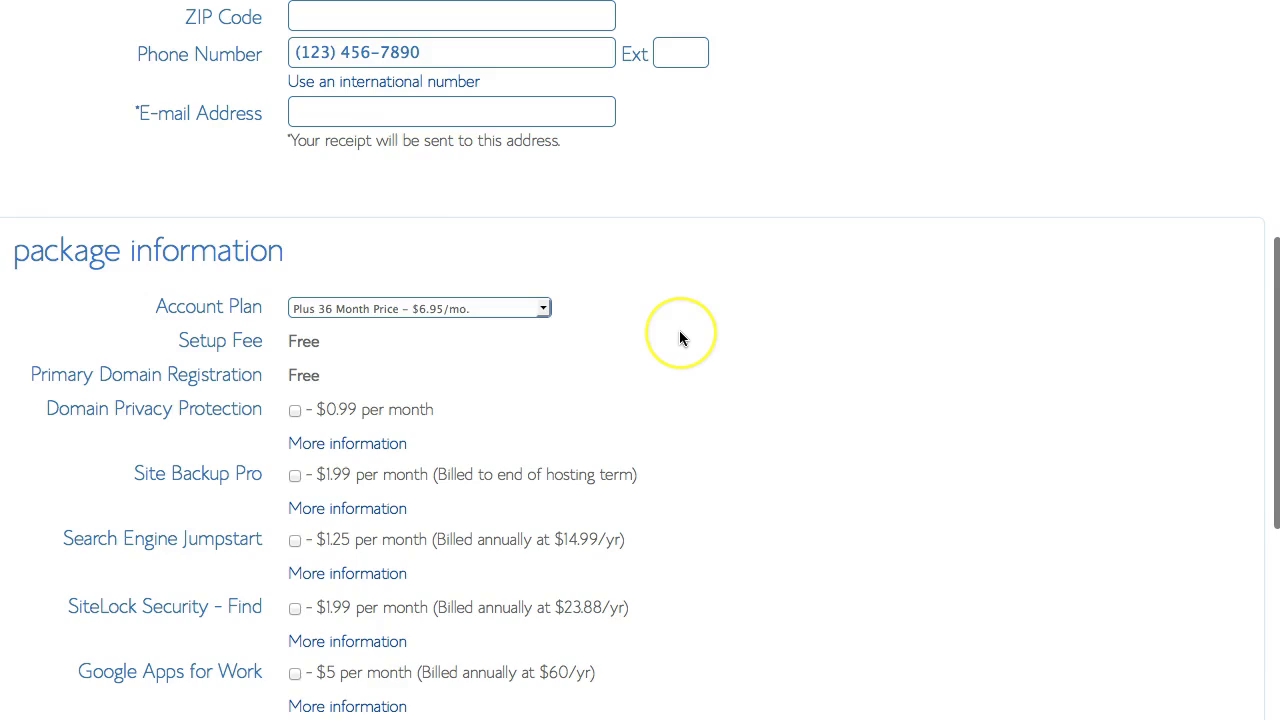
scroll(679, 338, "up", 5)
scroll(679, 338, "down", 8)
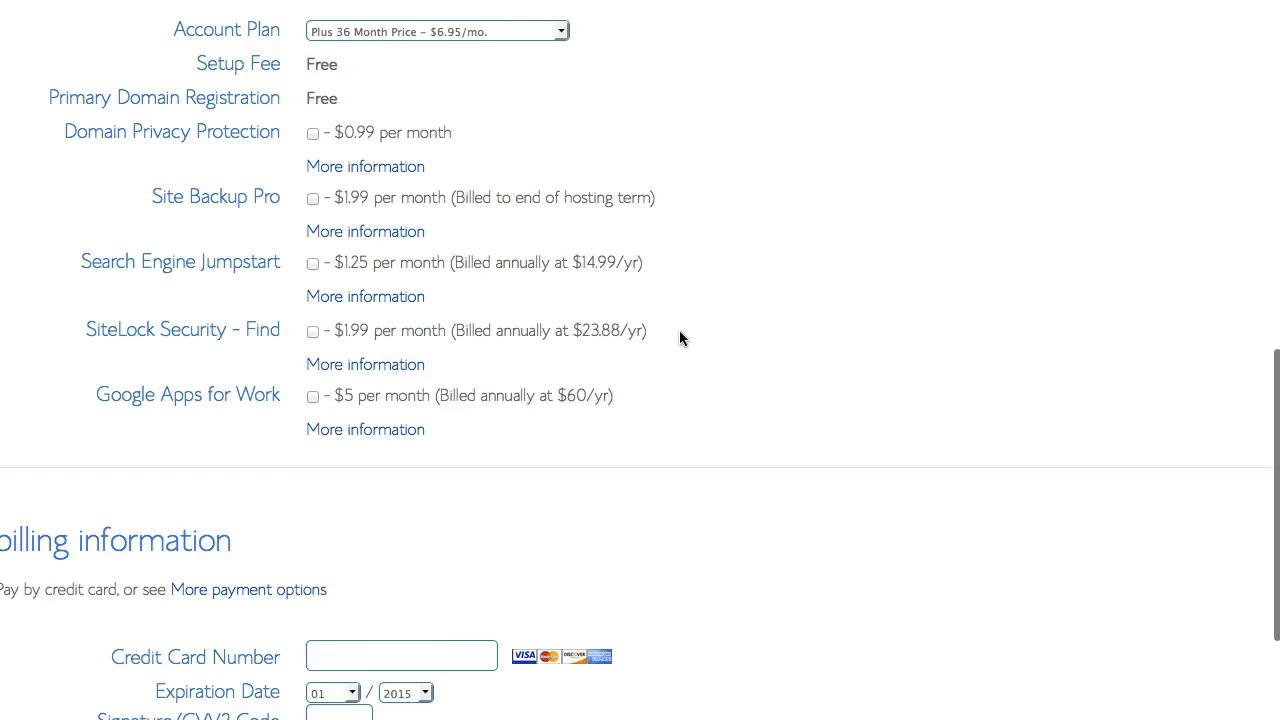
scroll(679, 338, "down", 3)
left_click(345, 343)
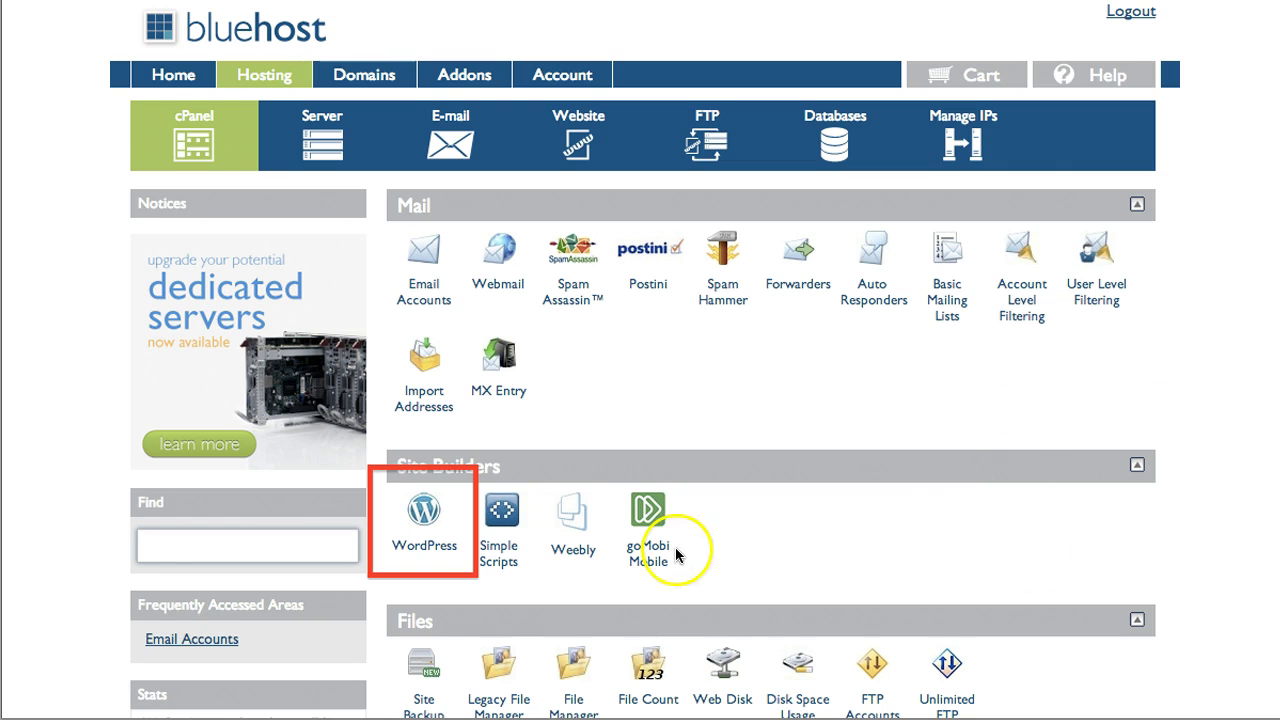
Launch the one-click WordPress install from the WordPress icon under Site Builders.
left_click(426, 530)
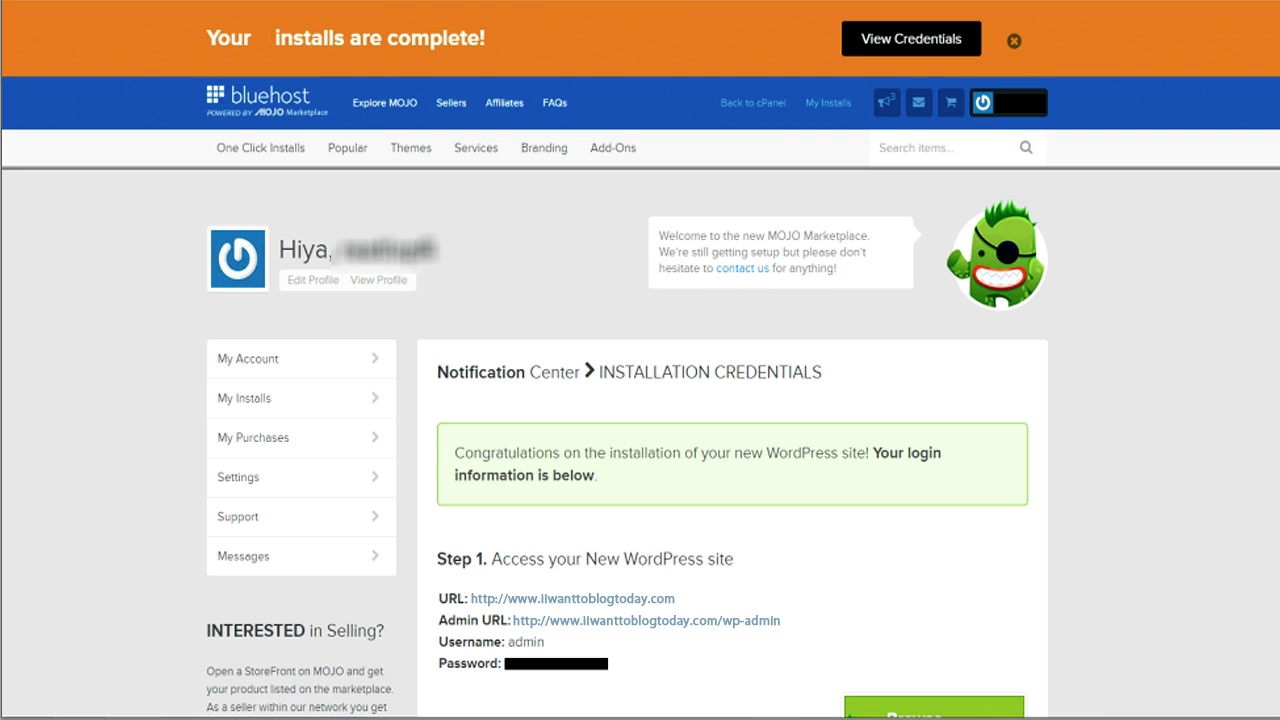
left_click(579, 605)
left_click(527, 665)
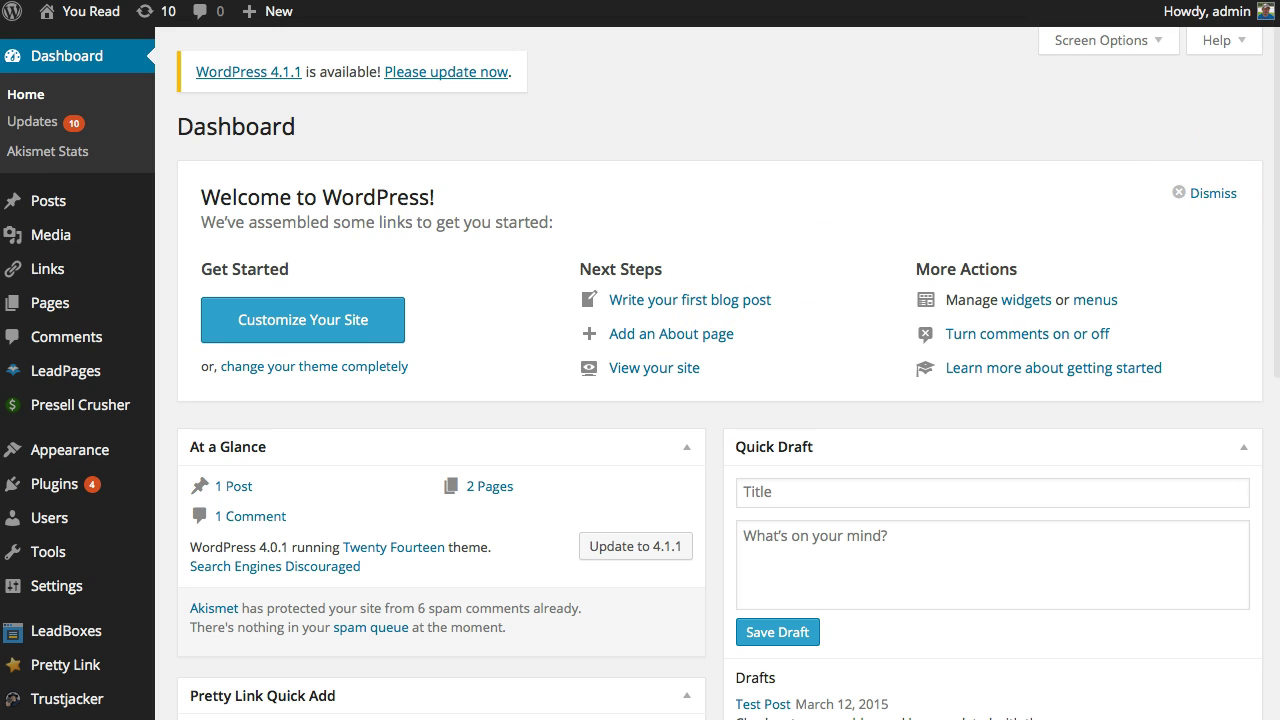
Create a new blog post from Posts > Add New in the admin menu.
mouse_move(40, 200)
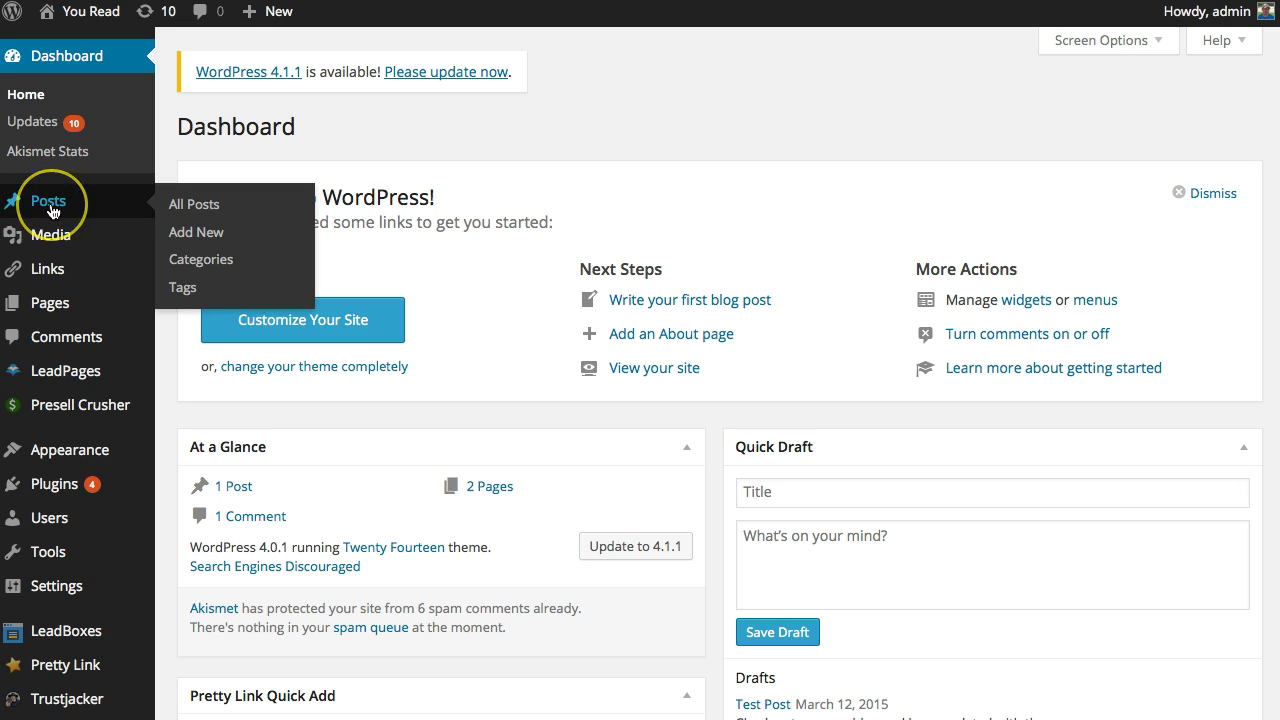
left_click(196, 238)
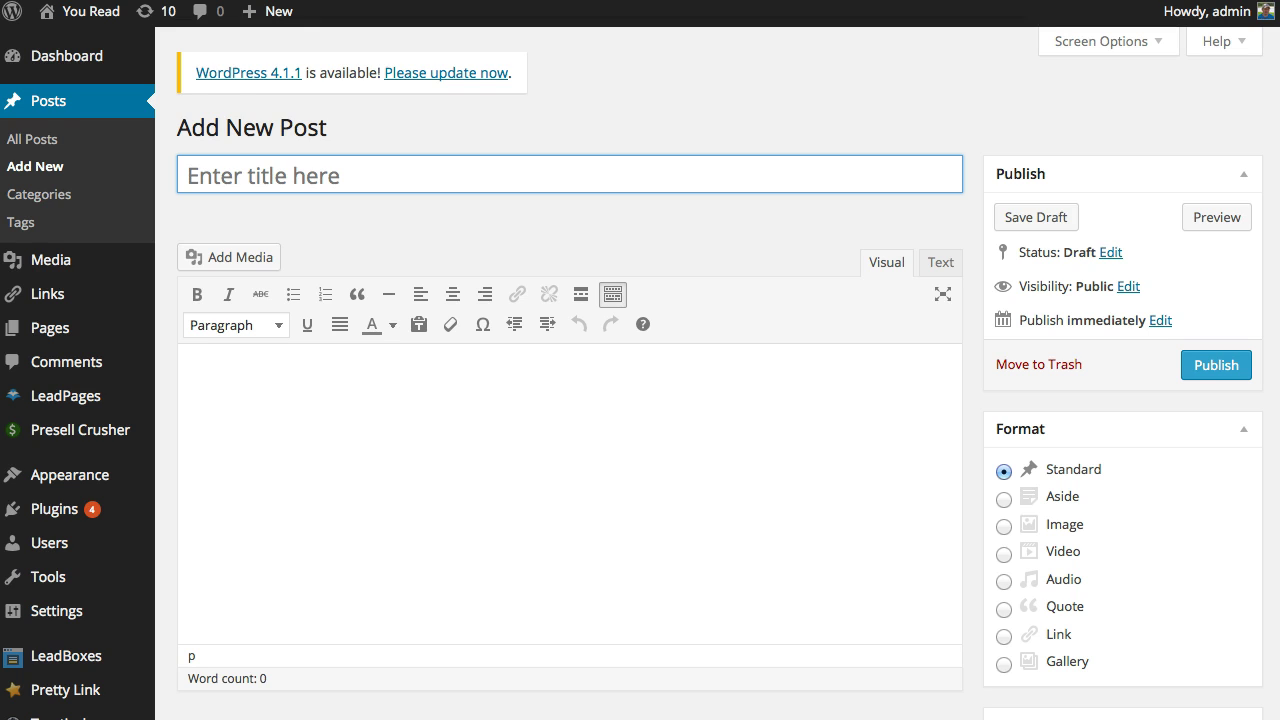
Title the post 'Test Post' and paste the two welcome paragraphs into the body.
left_click(277, 180)
type("Test")
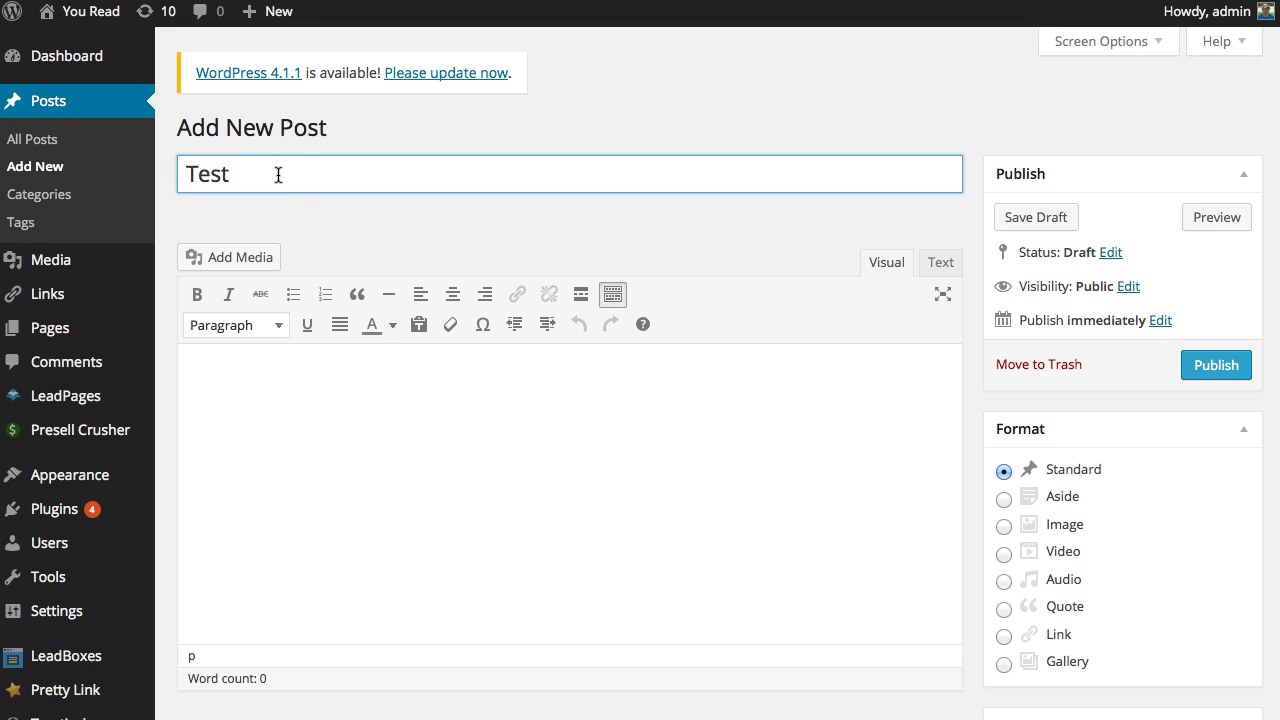
type(" Post")
key("Tab")
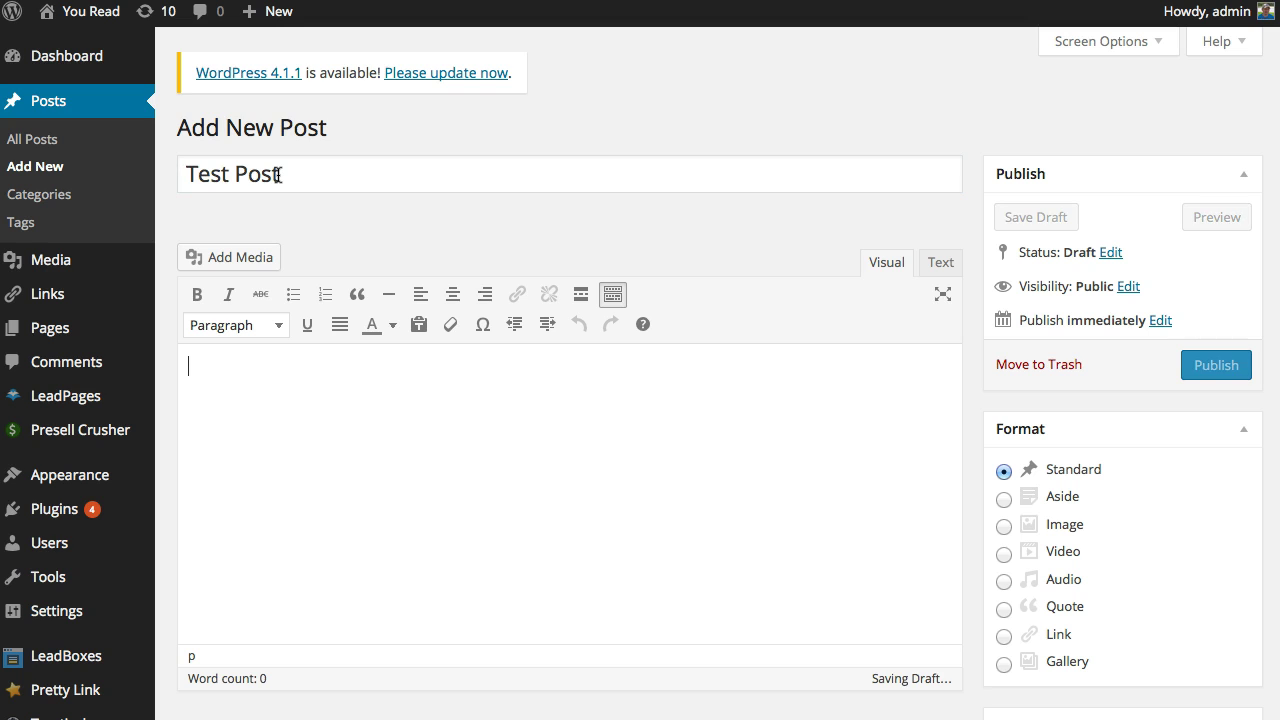
type("Check out our new blog and keep updated with the latest happenings from our family and community.  Please comment if you have any questions and we will respond as quick as we can.")
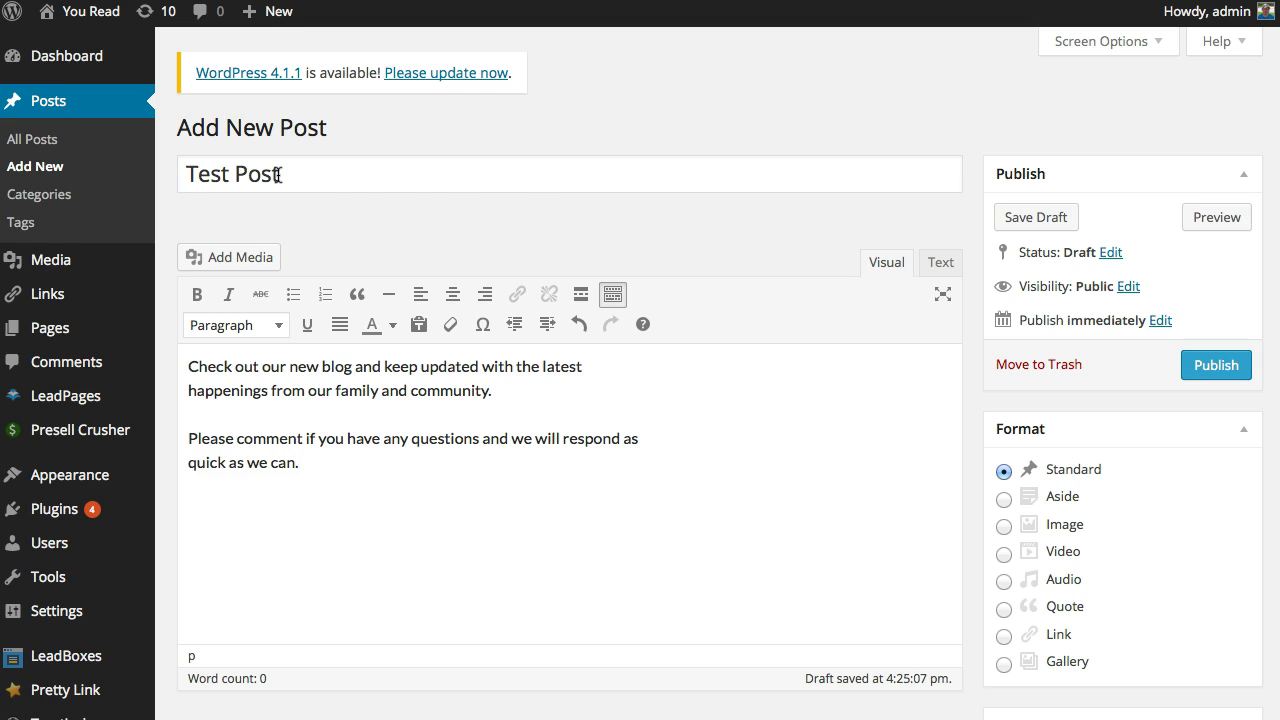
Save the post as a draft, publish it, and view it on the live site.
left_click(805, 137)
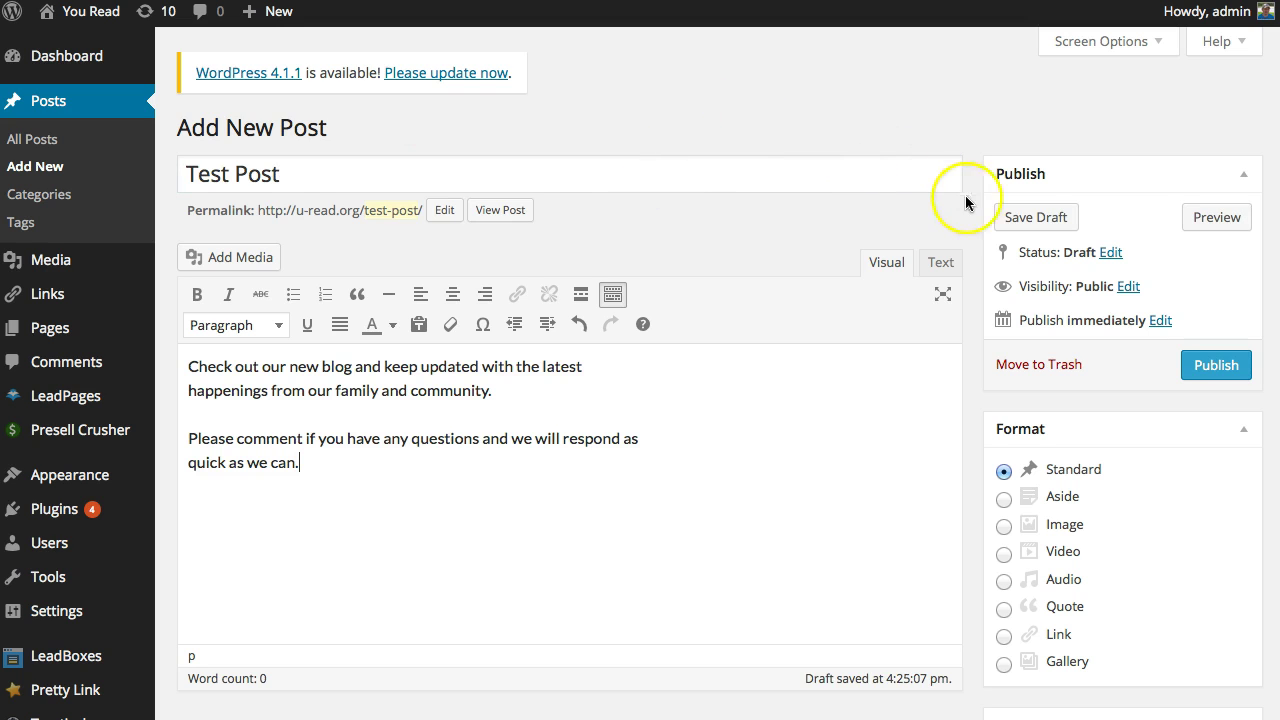
left_click(1022, 218)
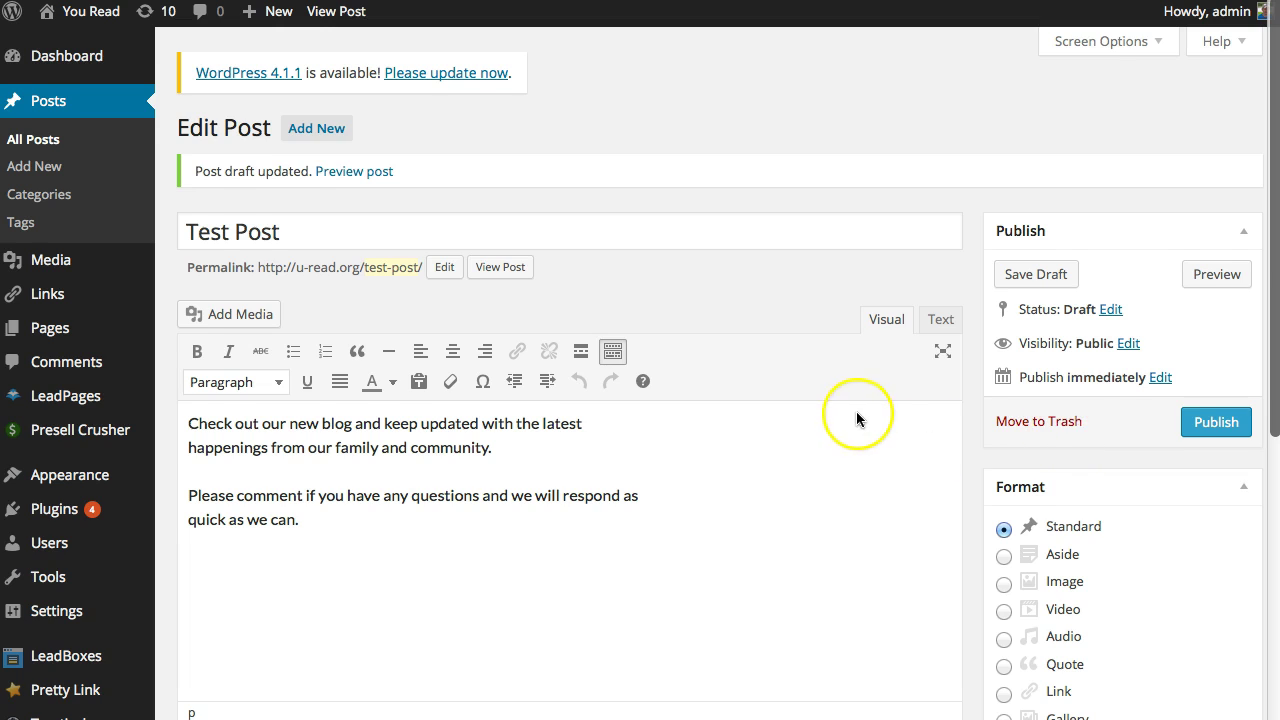
scroll(858, 418, "down", 2)
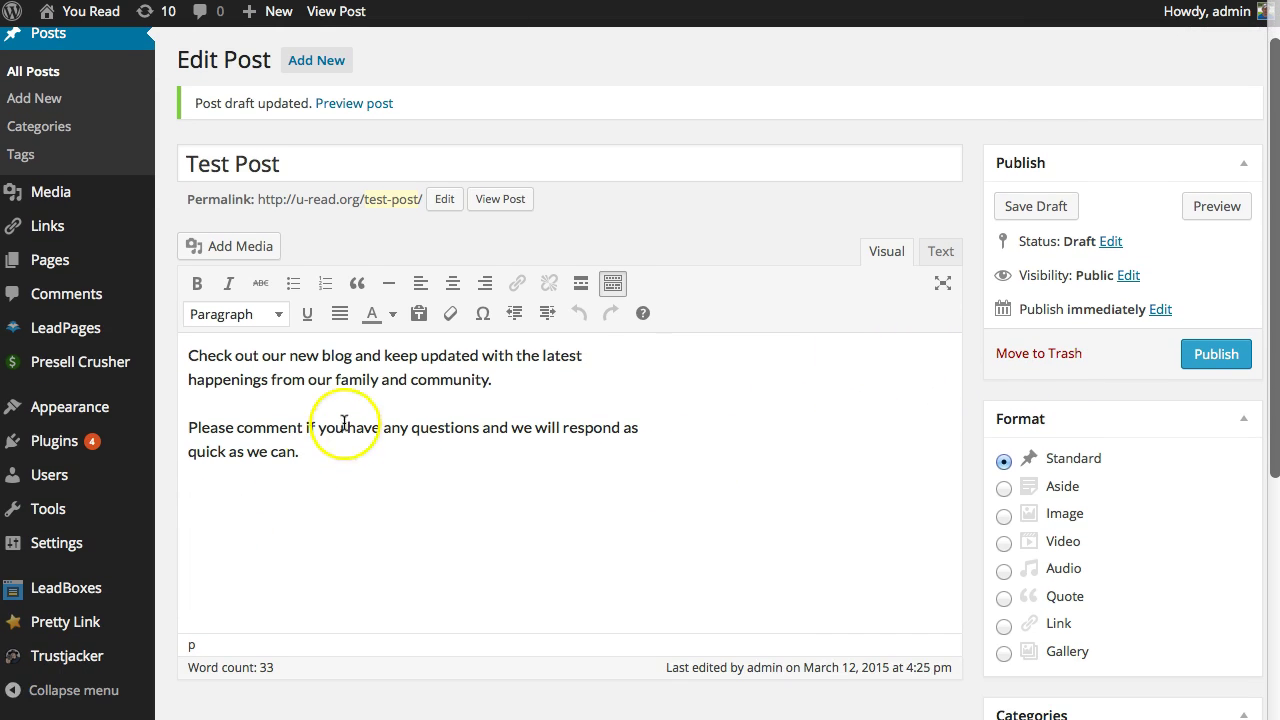
left_click(1229, 362)
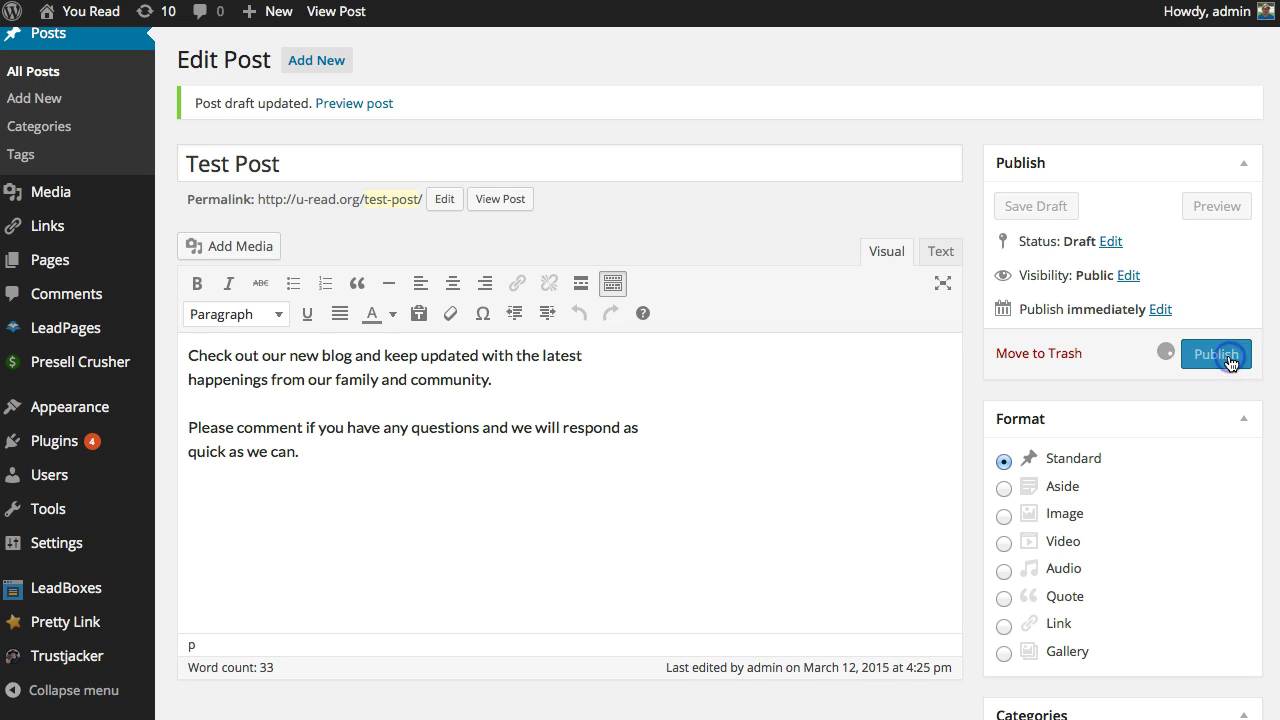
left_click(1218, 360)
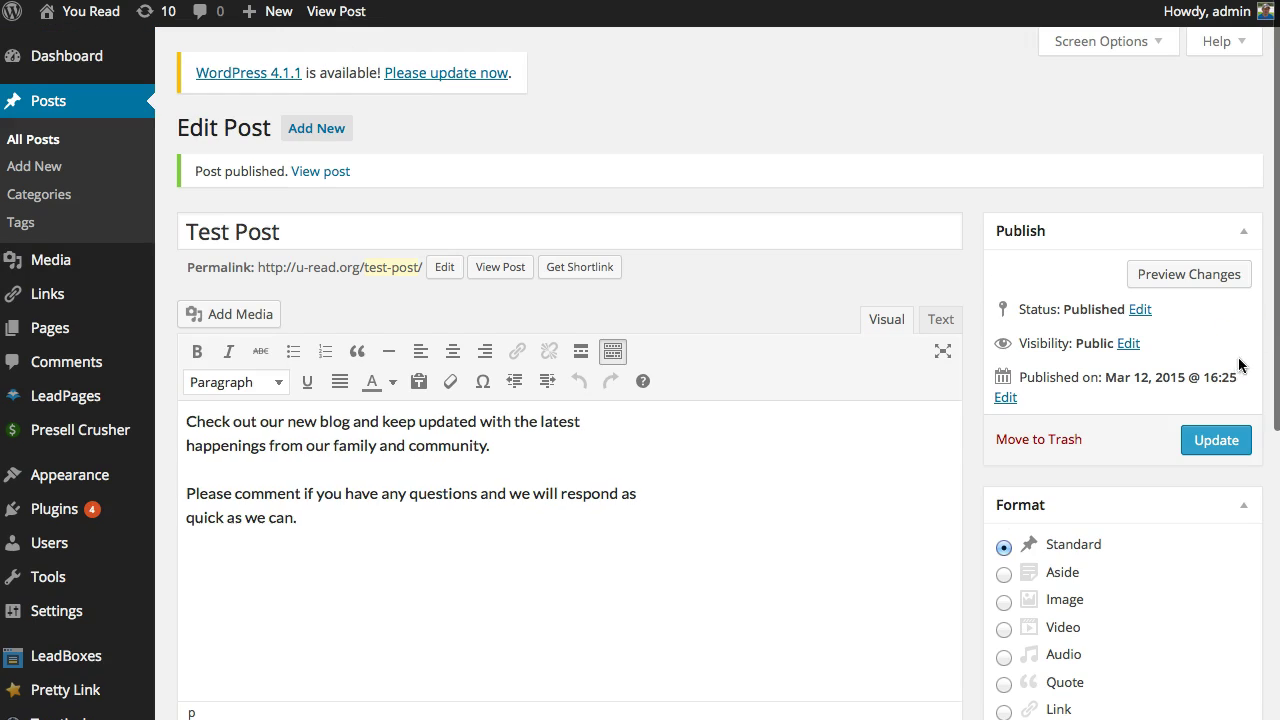
left_click(316, 176)
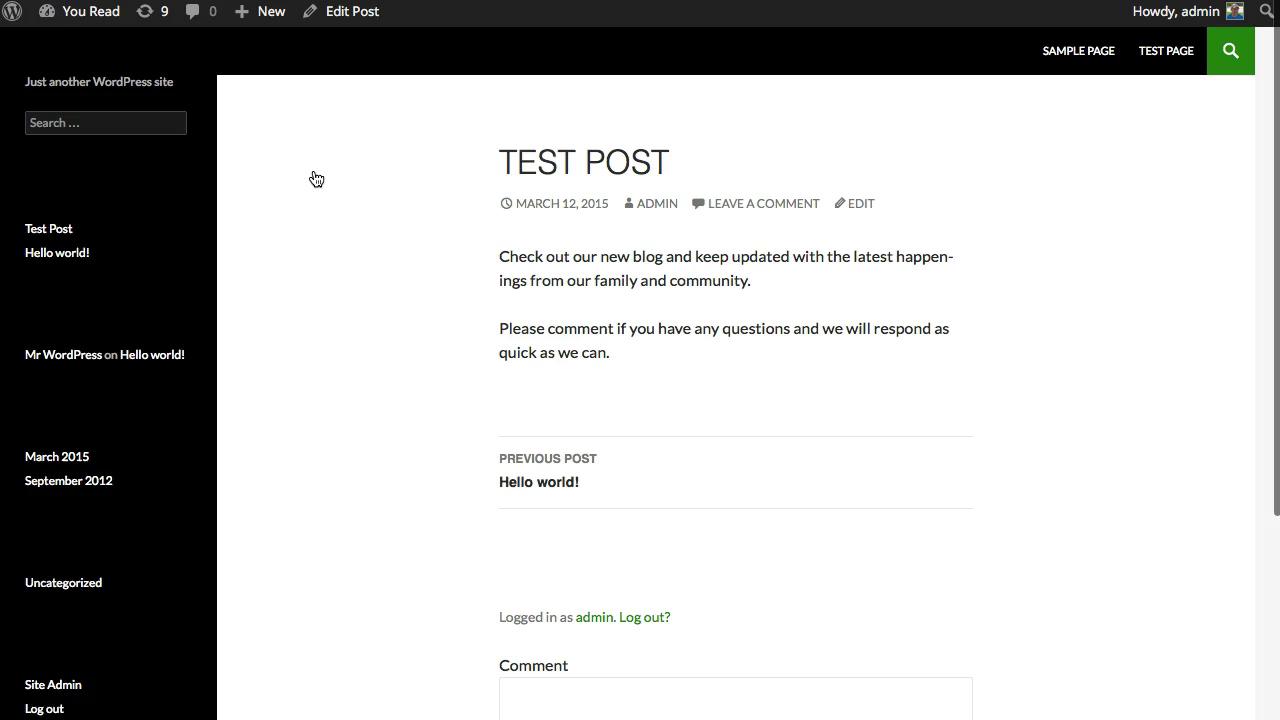
Check the live Test Post page, dated March 12, 2015, for its title and both paragraphs.
left_click(329, 226)
scroll(326, 230, "down", 2)
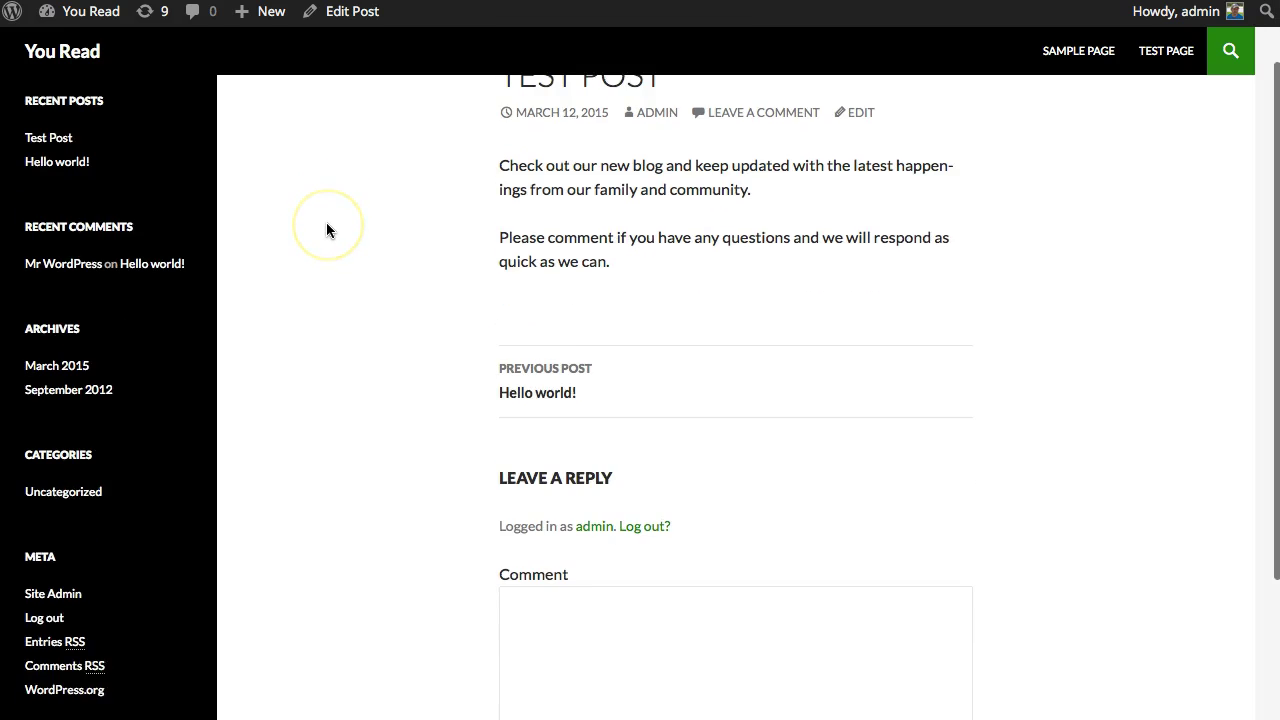
scroll(330, 226, "up", 2)
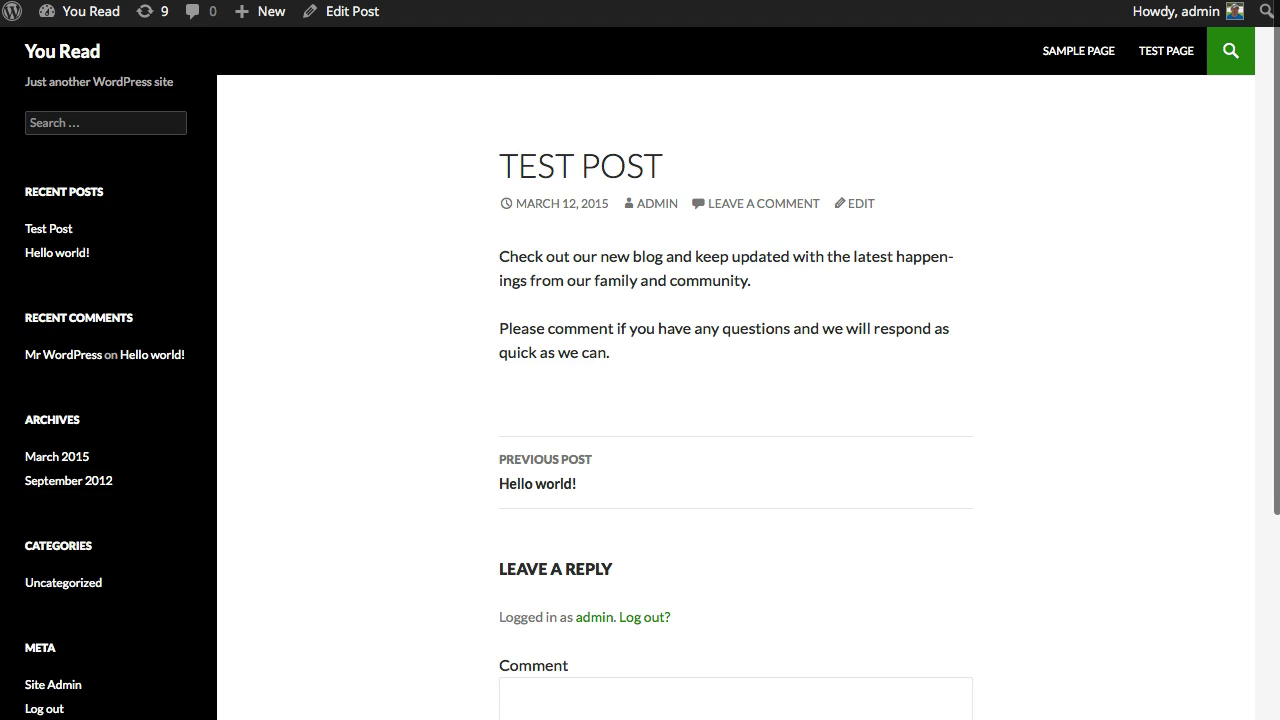